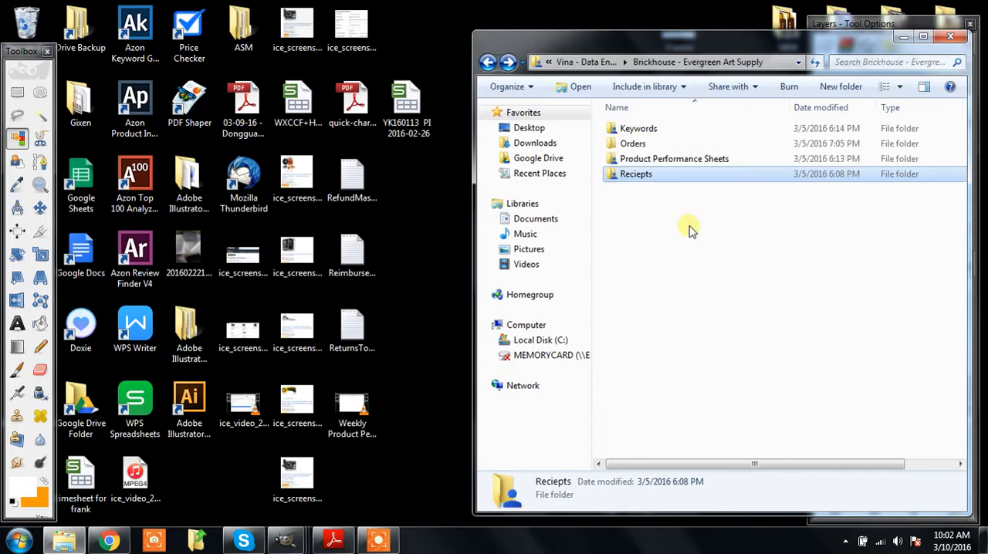
Step: Open the Sort subfolder inside the Reciepts folder
key("Return")
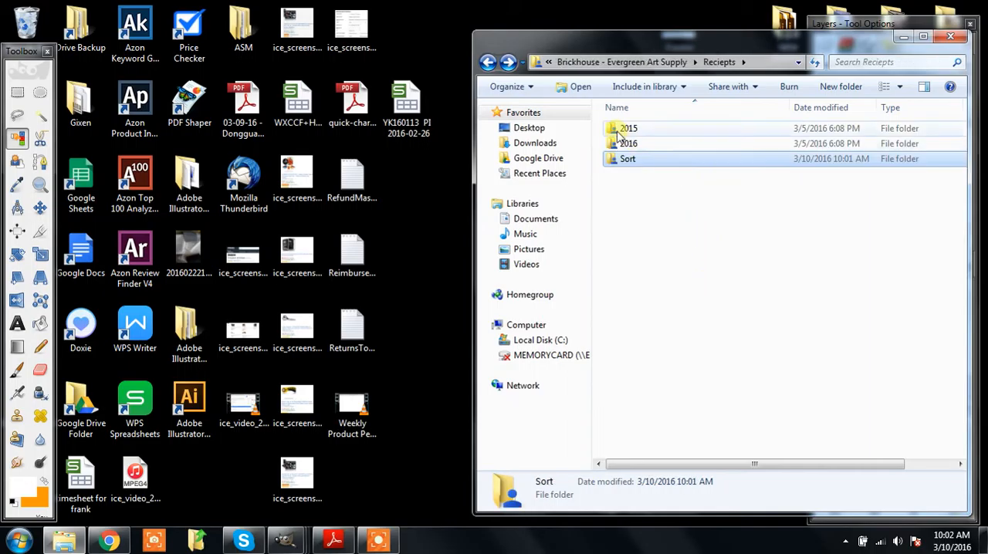
double_click(627, 158)
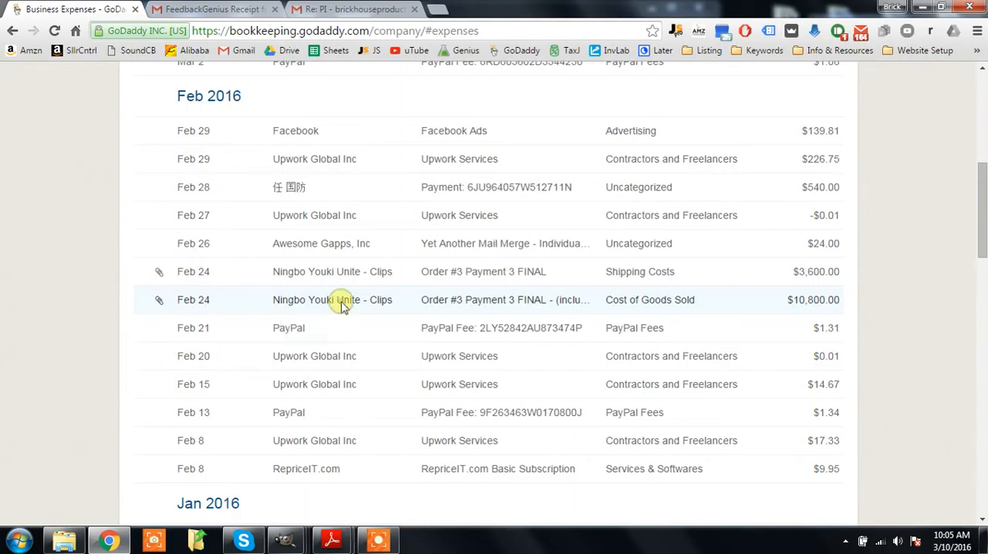
Step: Open the Feb 24 Cost of Goods Sold expense for Ningbo Youki Unite - Clips and examine its name and description
left_click(341, 303)
left_click_drag(308, 323, 369, 325)
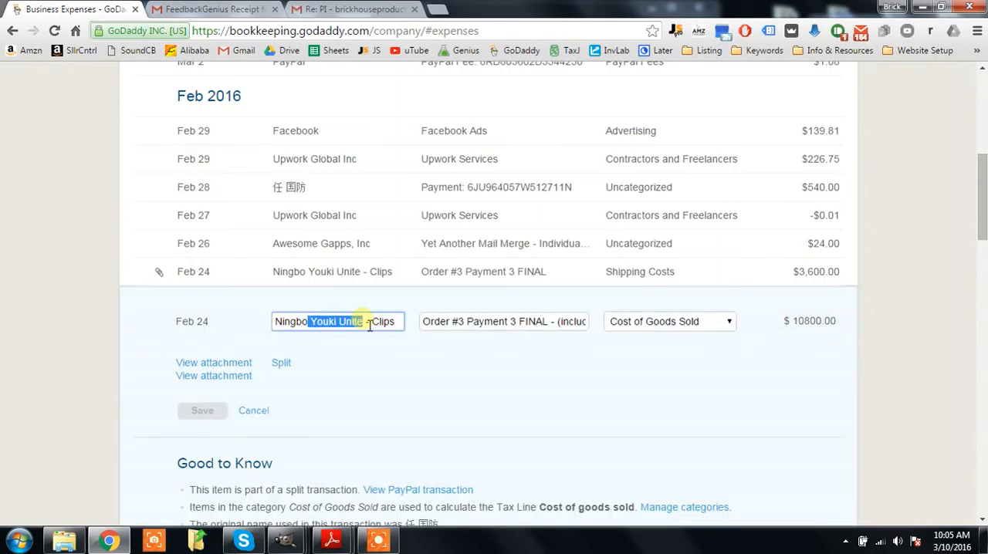
left_click(369, 325)
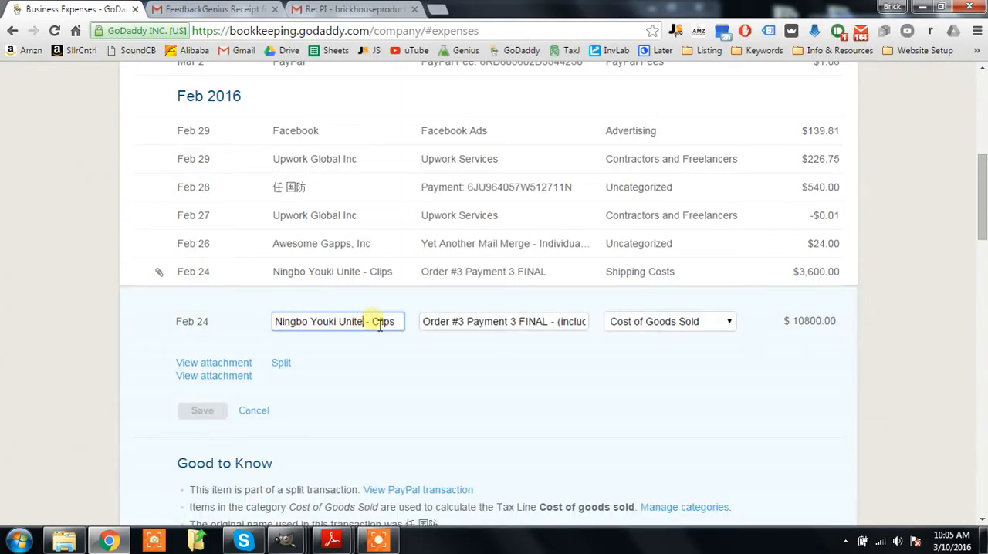
double_click(387, 325)
left_click(384, 325)
left_click(436, 322)
left_click_drag(430, 324, 465, 331)
left_click(468, 329)
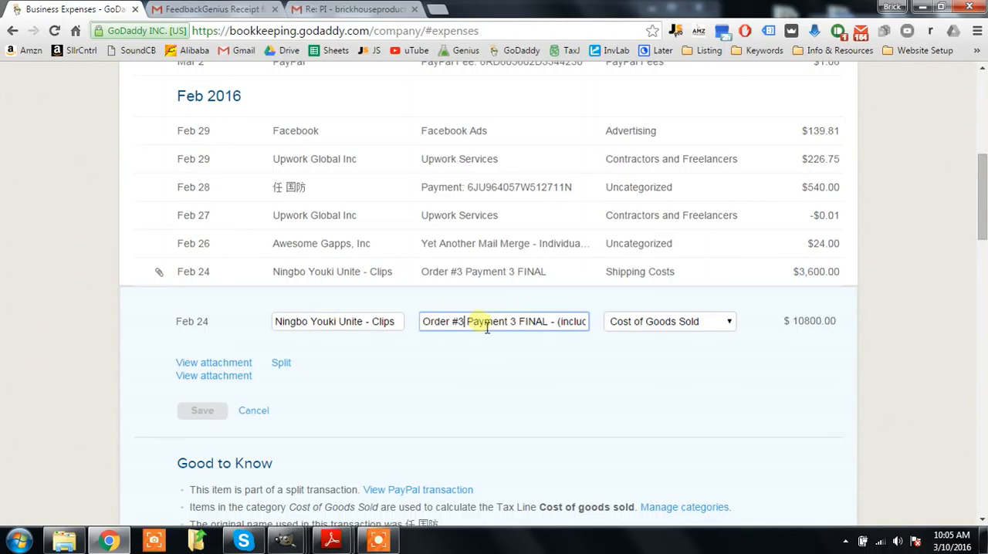
left_click_drag(467, 329, 528, 332)
left_click(534, 331)
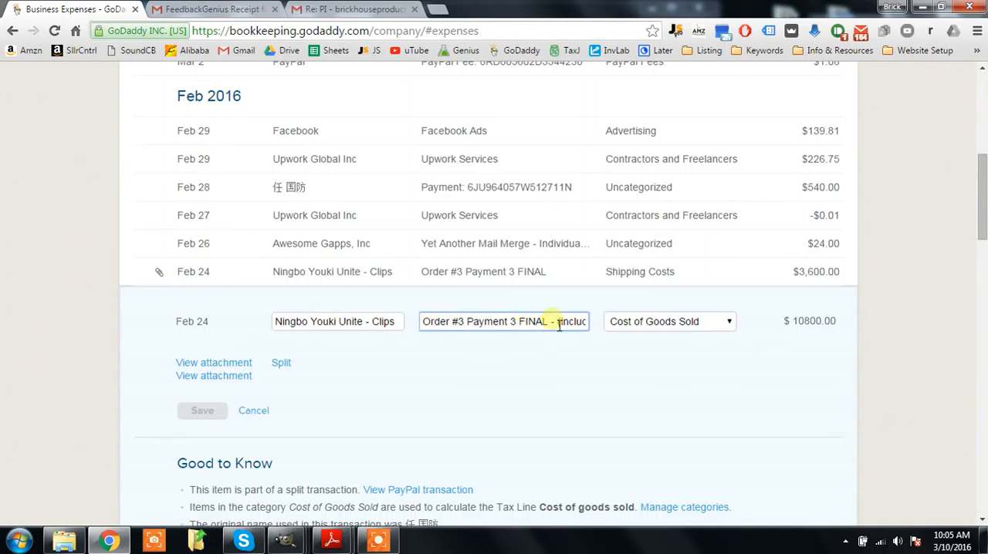
left_click(145, 516)
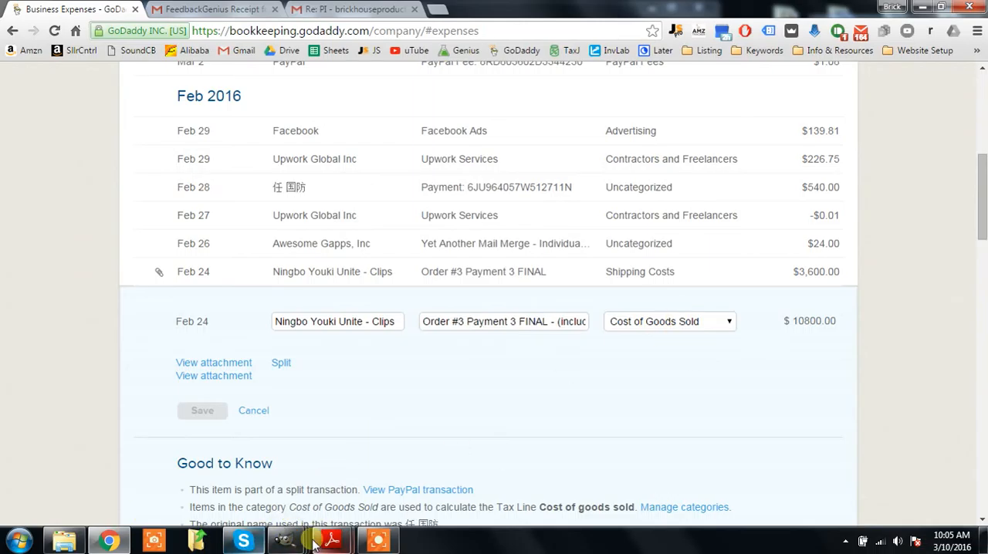
Step: Bring up the Sort folder, switch to Adobe Reader to review the copied Order #3 Payment 3 FINAL receipt, and close that copy
left_click(64, 540)
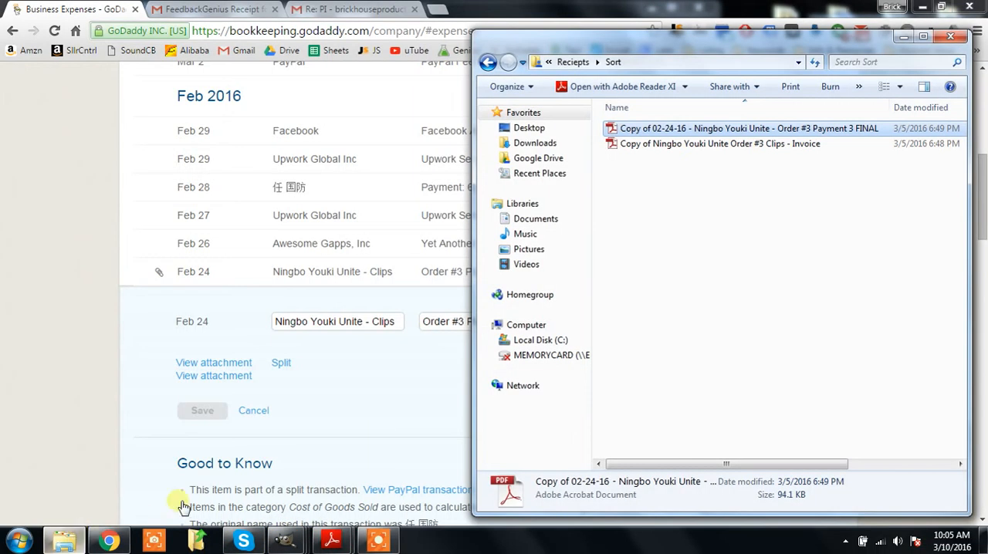
left_click(331, 540)
left_click(257, 475)
left_click(330, 540)
left_click(403, 475)
left_click_drag(740, 127, 743, 151)
left_click(183, 420)
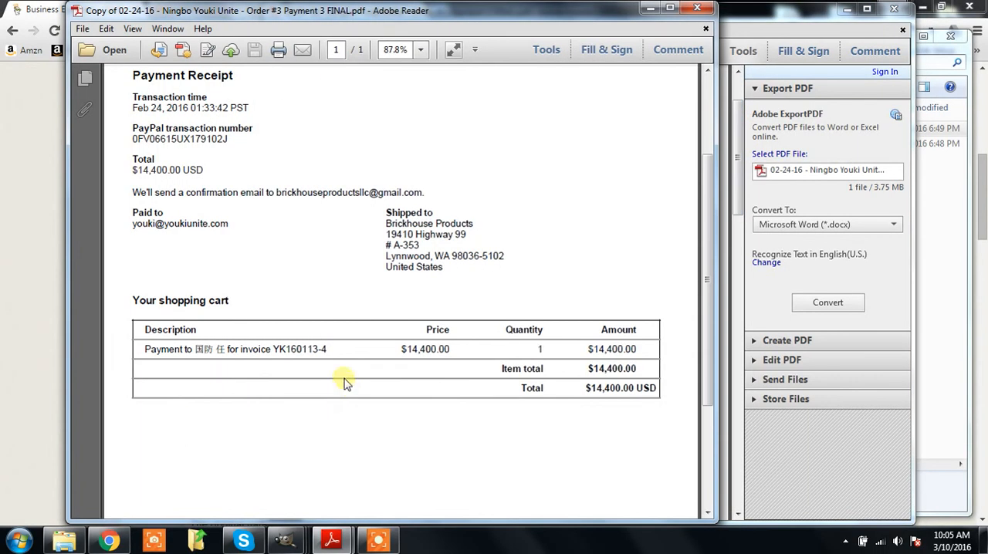
left_click(330, 541)
left_click(419, 477)
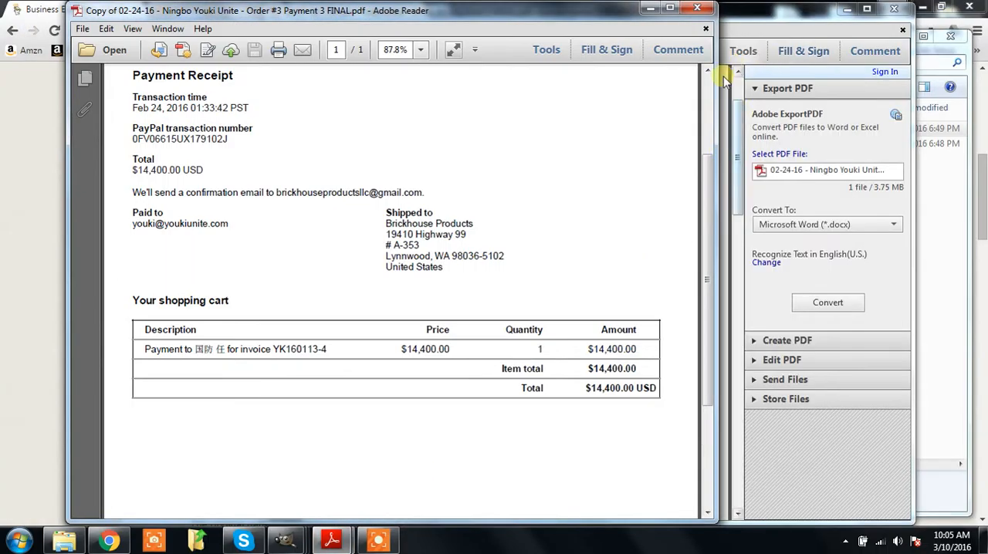
left_click(697, 11)
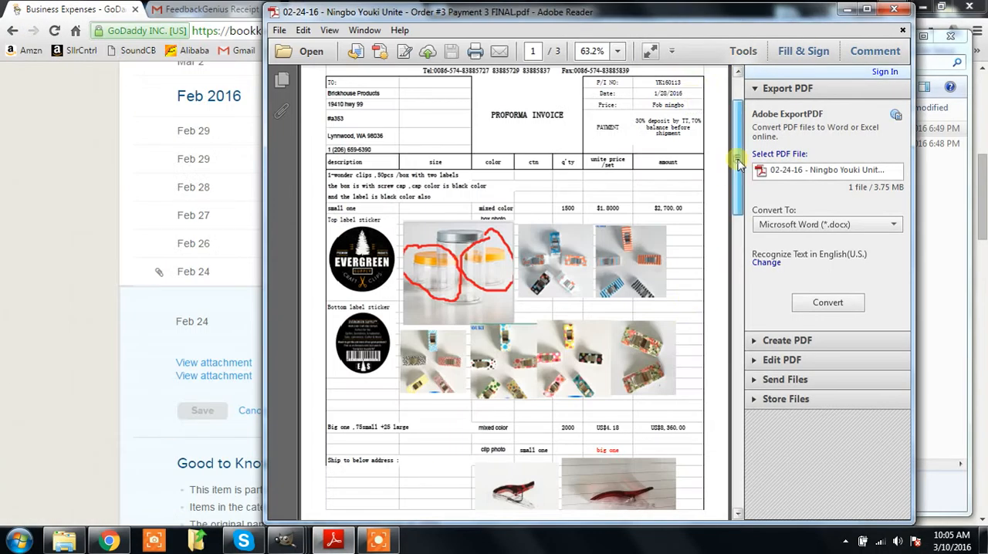
Step: Maximize the 02-24-16 Ningbo Youki Unite PDF and examine the freight charge on page 2
left_click_drag(737, 157, 738, 176)
left_click(866, 10)
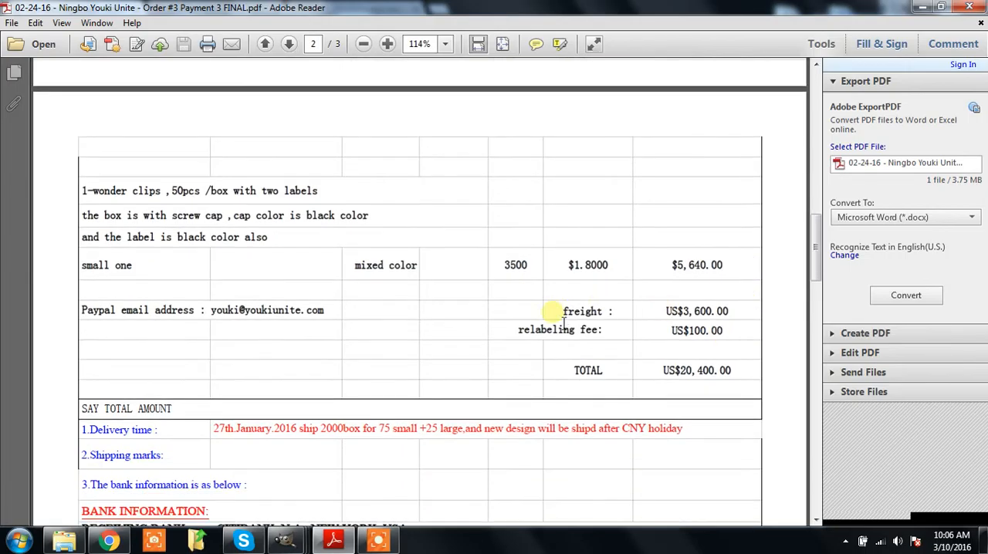
left_click_drag(664, 312, 740, 320)
left_click(740, 320)
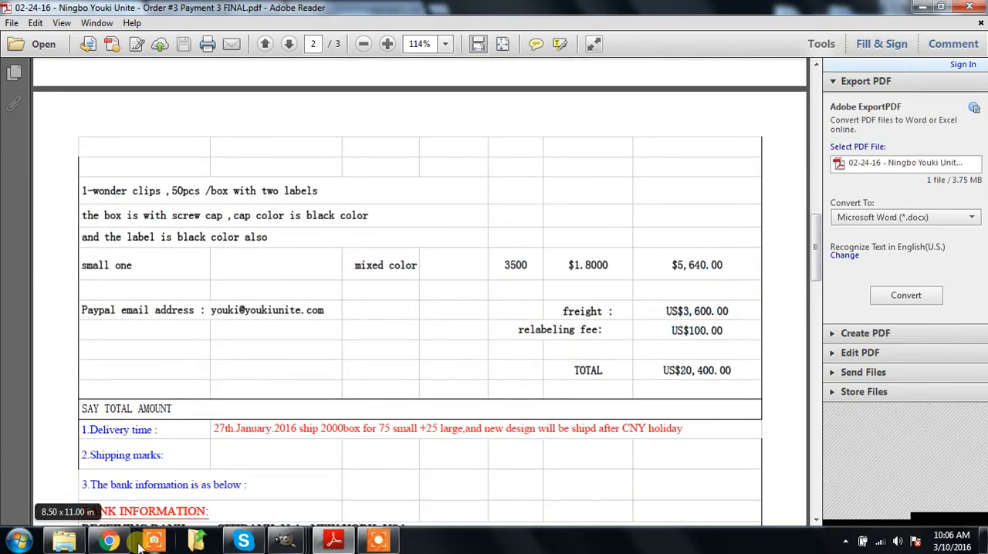
Step: Switch to Chrome, open the Feb 24 Shipping Costs expense for Order #3 and check its amount
left_click(109, 541)
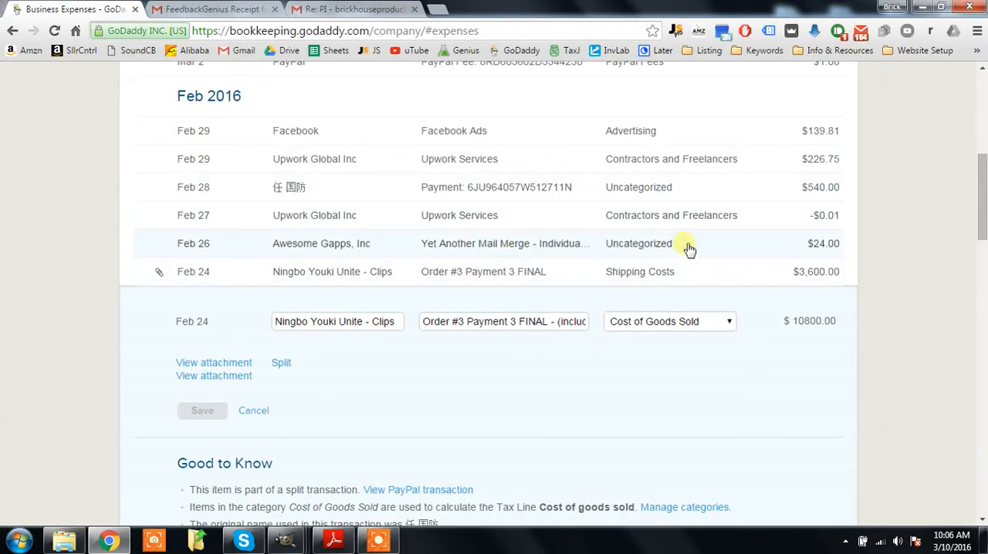
left_click(326, 274)
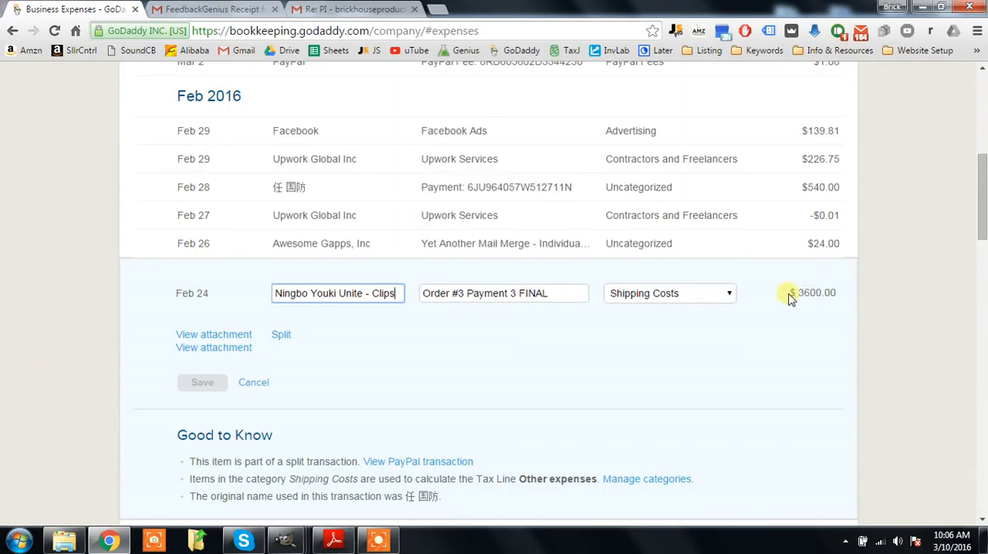
left_click_drag(805, 300, 840, 298)
left_click(838, 295)
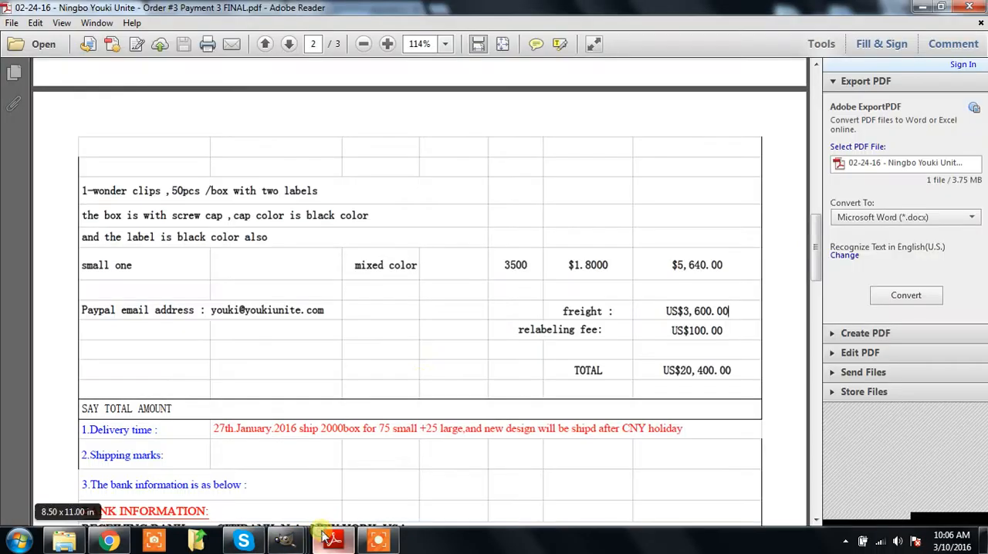
Step: Return to the invoice in Adobe Reader, examine the relabeling fee amount, and minimize the window
left_click(334, 540)
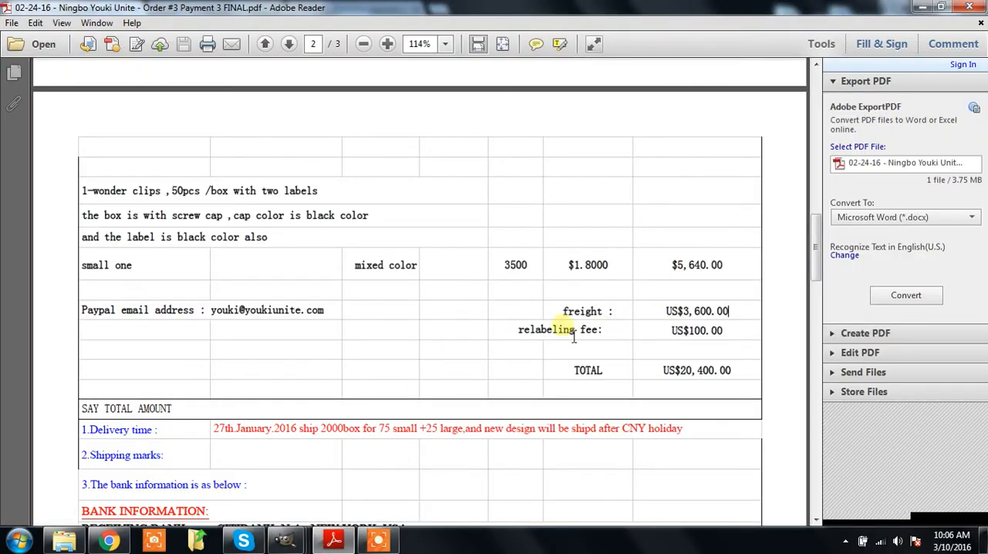
left_click_drag(552, 340, 718, 345)
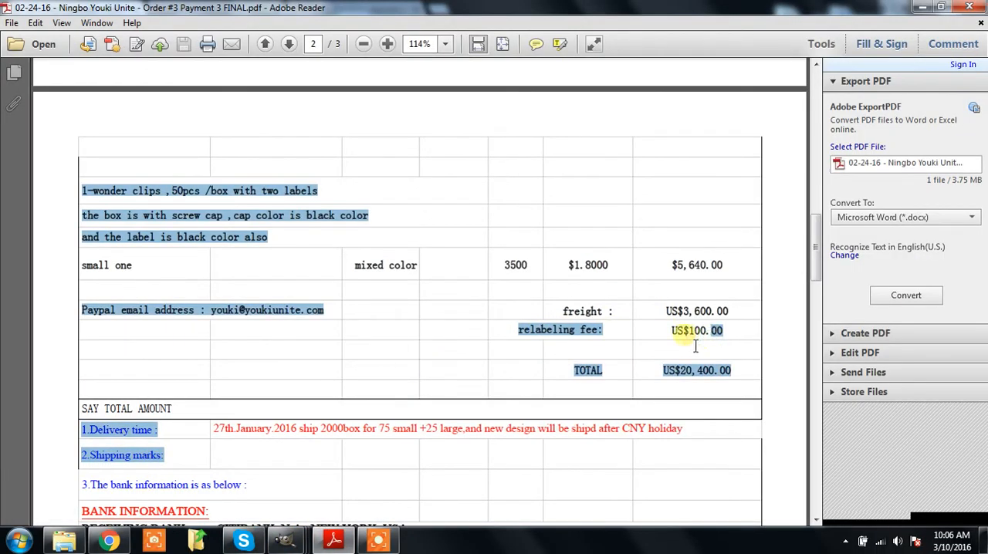
double_click(697, 337)
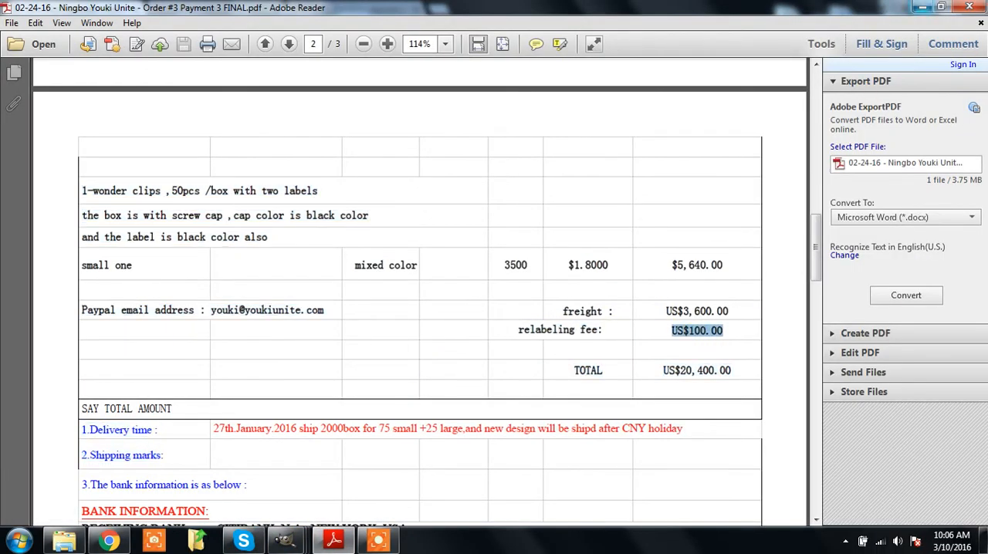
left_click(922, 7)
Step: Start a new business expense transaction and set its date to Feb 24 2016
scroll(849, 278, "down", 3)
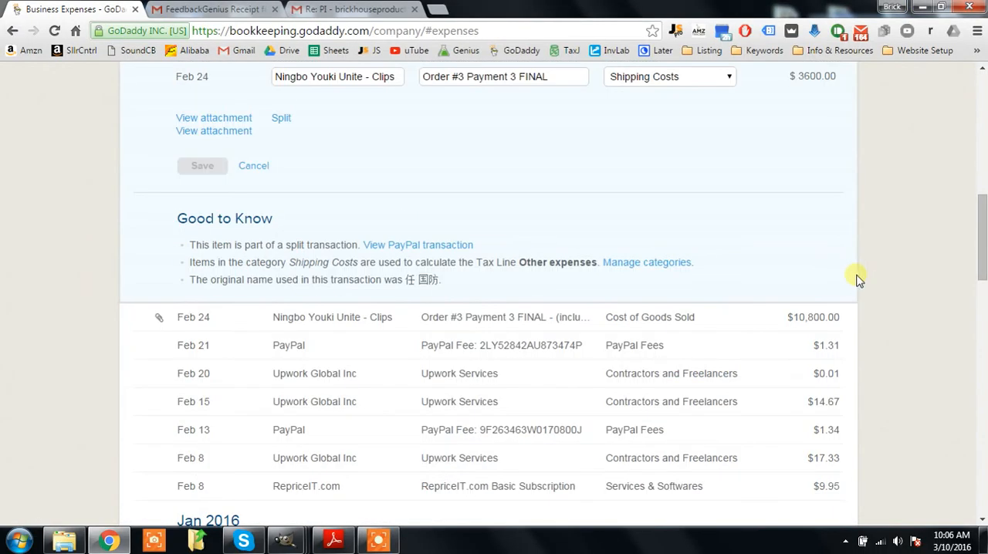
scroll(788, 308, "up", 1)
scroll(816, 309, "up", 1)
scroll(77, 258, "up", 5)
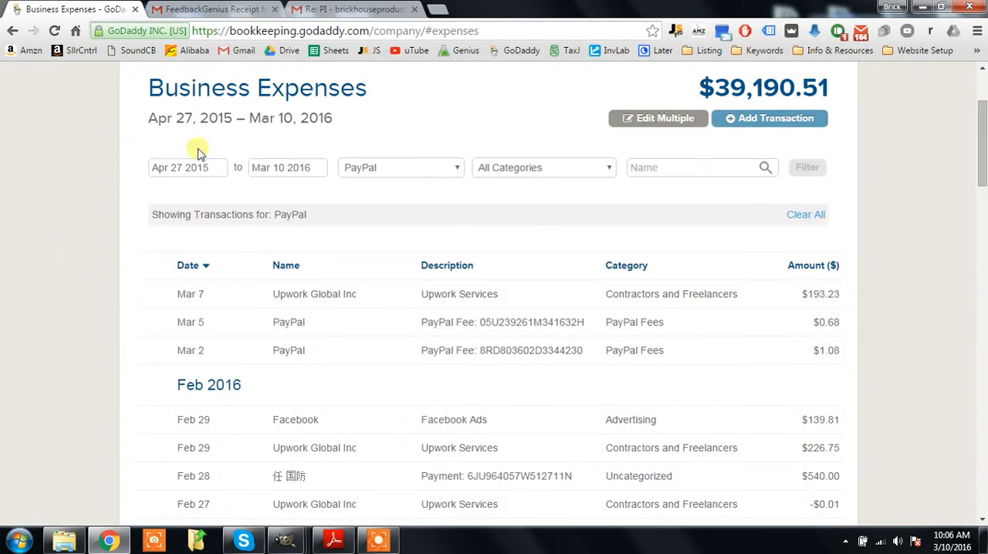
left_click(764, 133)
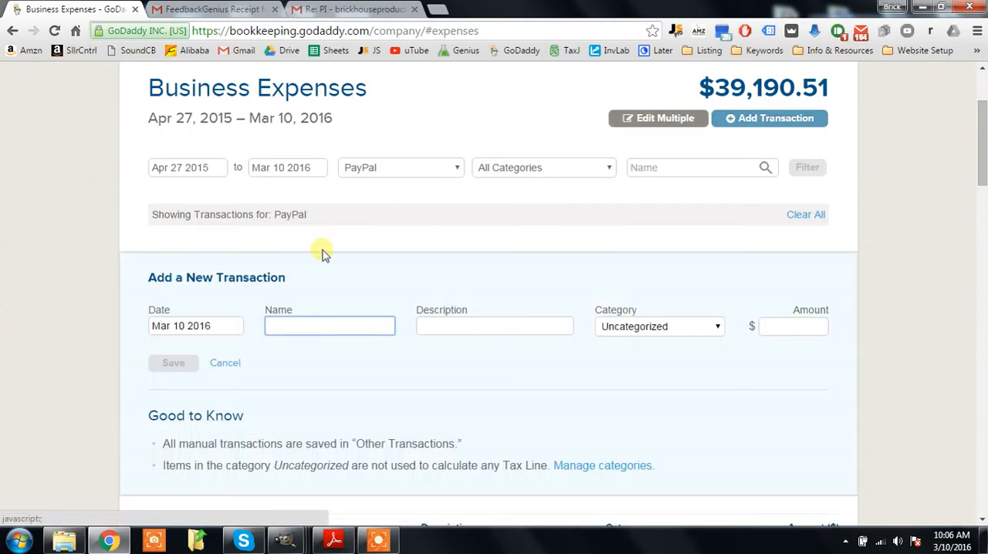
left_click(214, 330)
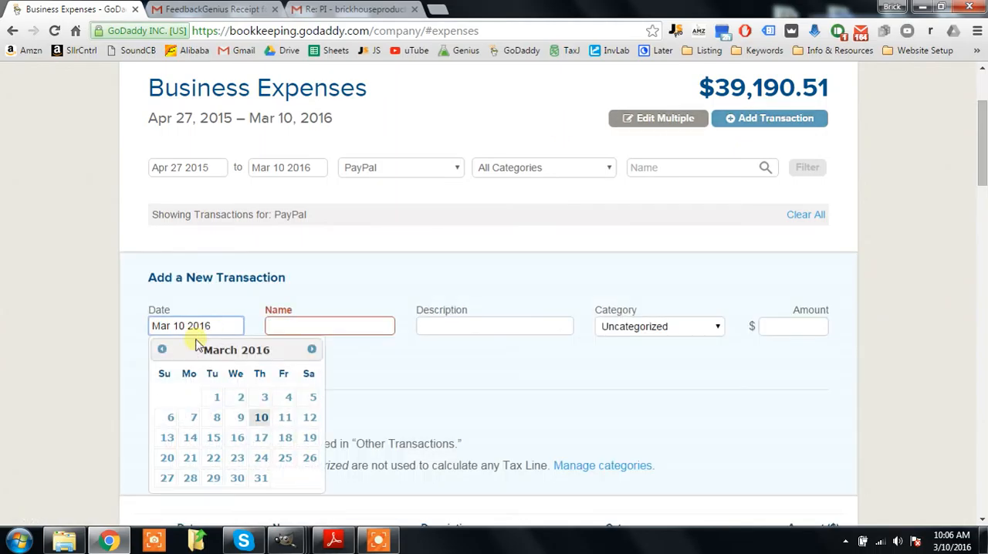
left_click(160, 350)
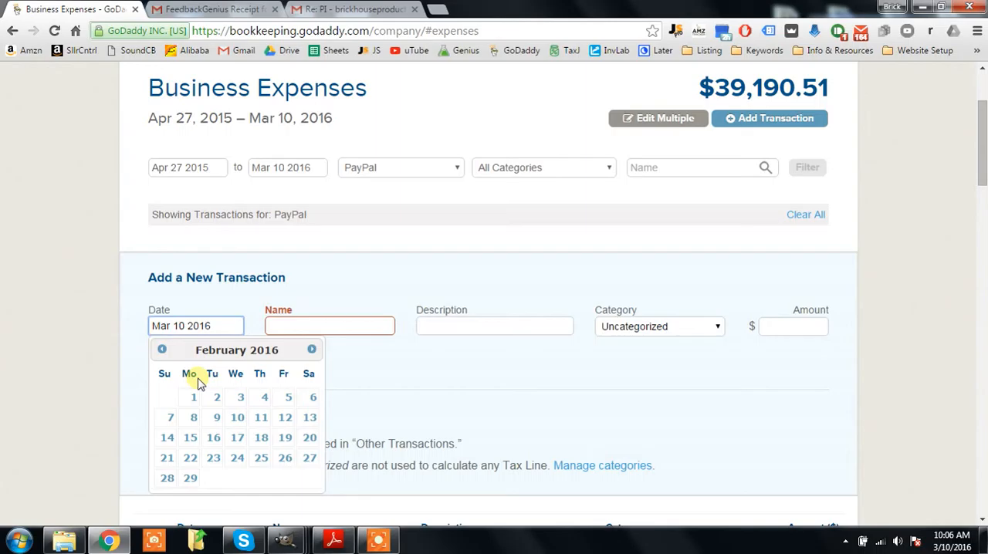
left_click(211, 397)
left_click(185, 326)
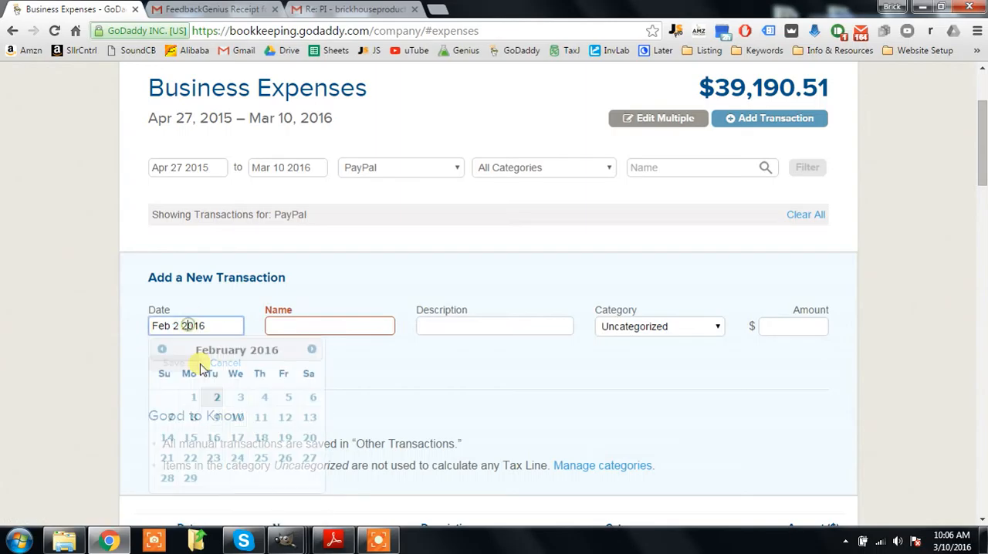
left_click(239, 460)
Step: Set the new transaction's name to the suggested Alibaba - Craft Clips - Ningbo vendor
left_click(309, 327)
type("ngbo")
key("Down")
type("Ni")
key("Return")
Step: Enter "Order #3 Relabeling Fee" as the transaction's description, using the suggested spelling of Relabeling
left_click(472, 317)
left_click(477, 328)
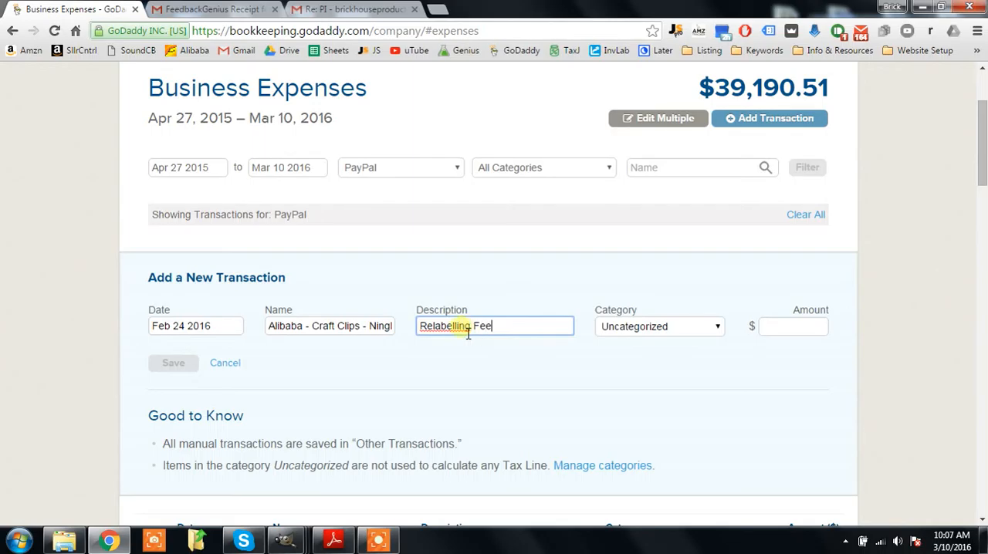
right_click(457, 329)
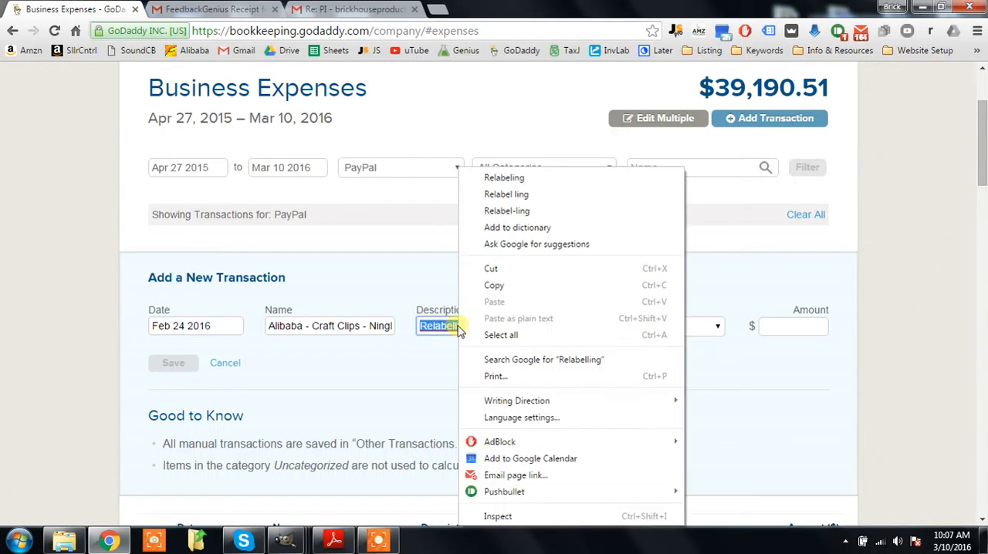
left_click(523, 177)
left_click(421, 325)
type("Order #3")
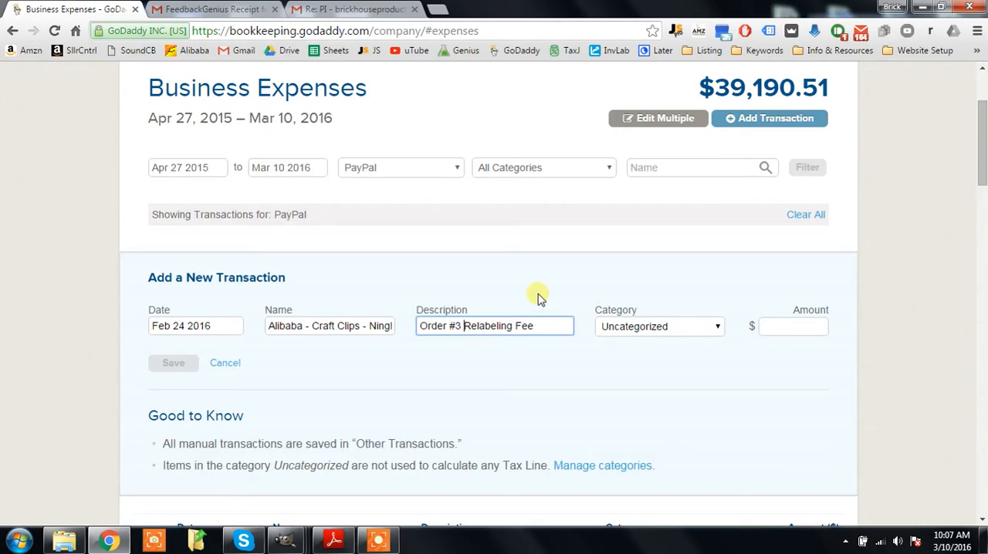
left_click(677, 325)
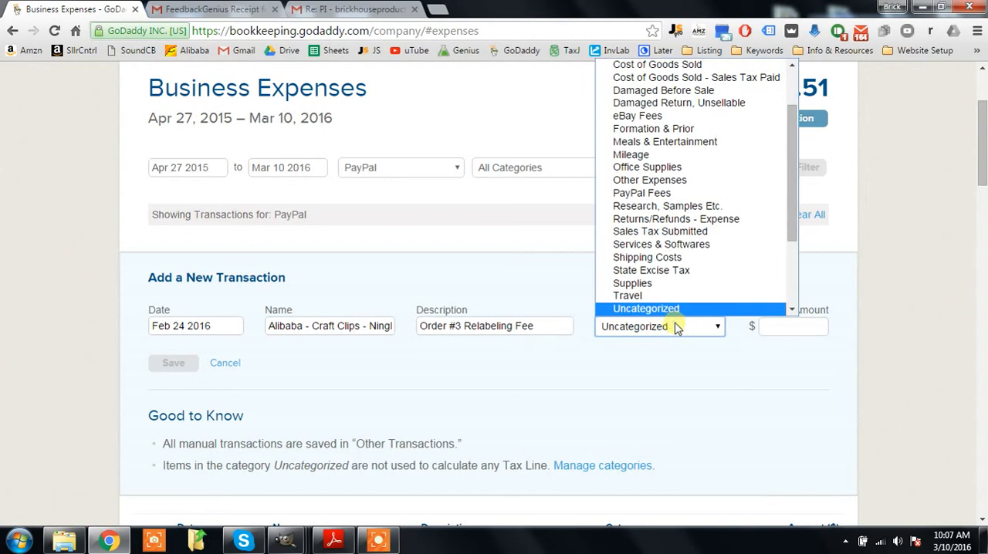
scroll(720, 258, "up", 2)
scroll(722, 264, "down", 5)
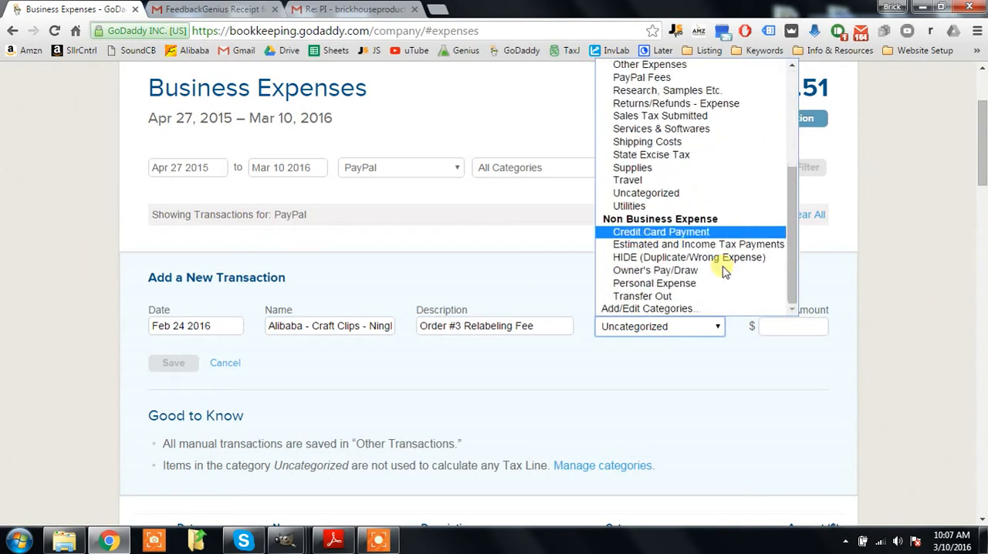
scroll(716, 231, "up", 4)
left_click_drag(787, 171, 786, 220)
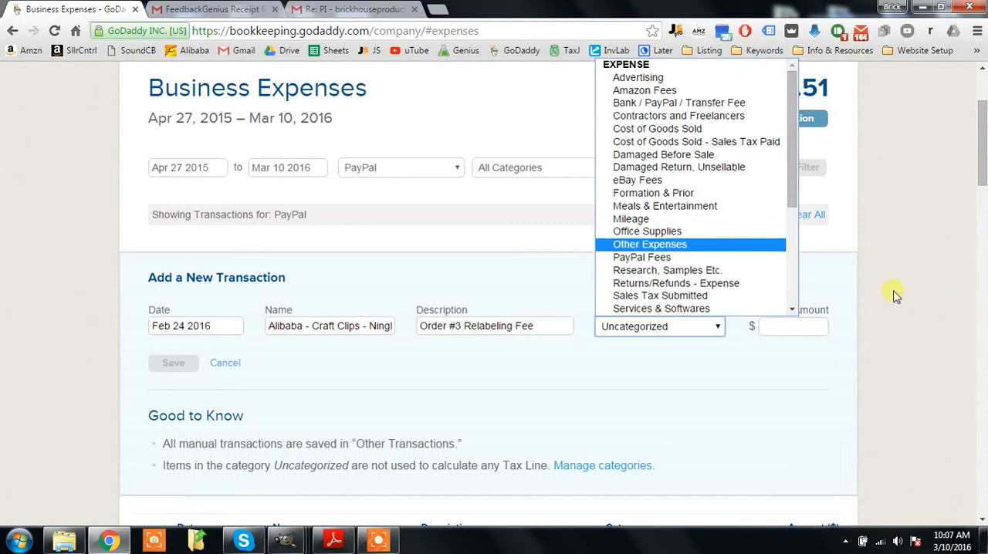
left_click(827, 311)
Step: Set the relabeling fee transaction's amount to $100 and save it
left_click(826, 326)
type("100")
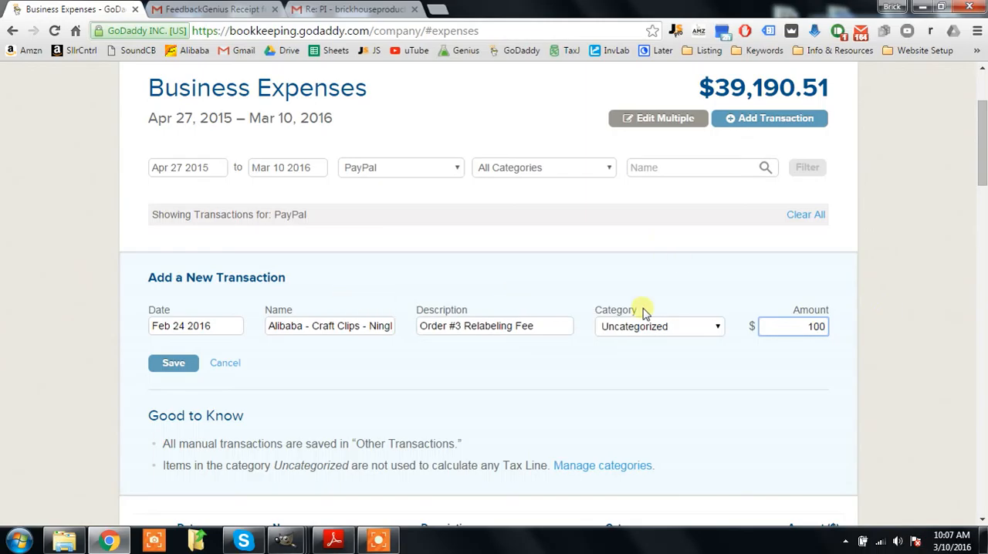
left_click(180, 369)
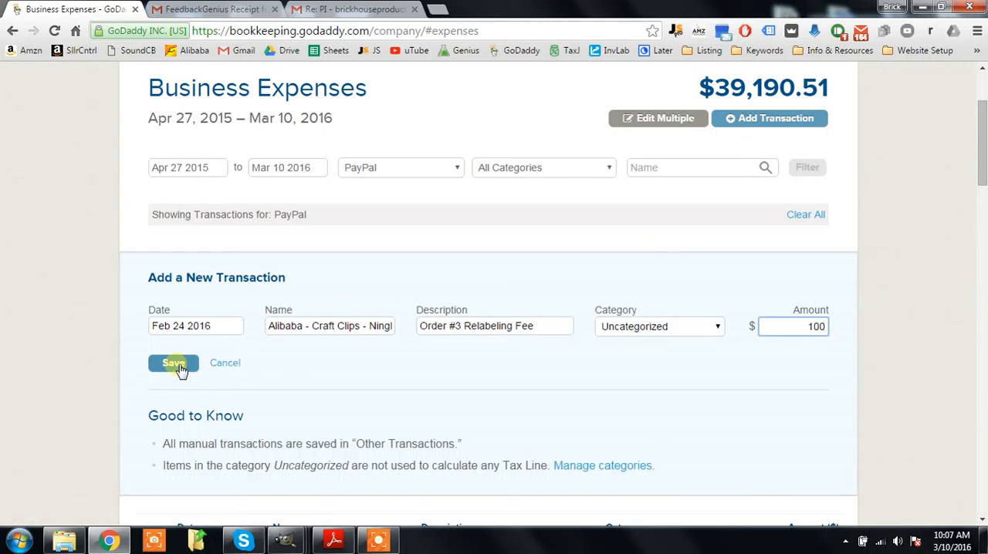
Step: Reload the Business Expenses page to refresh the transaction list
scroll(31, 289, "down", 3)
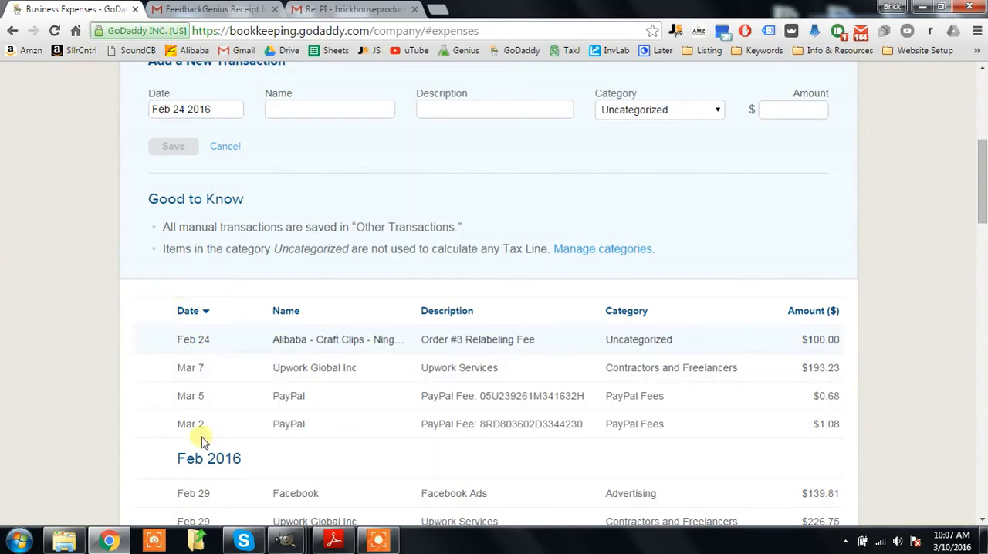
left_click(54, 30)
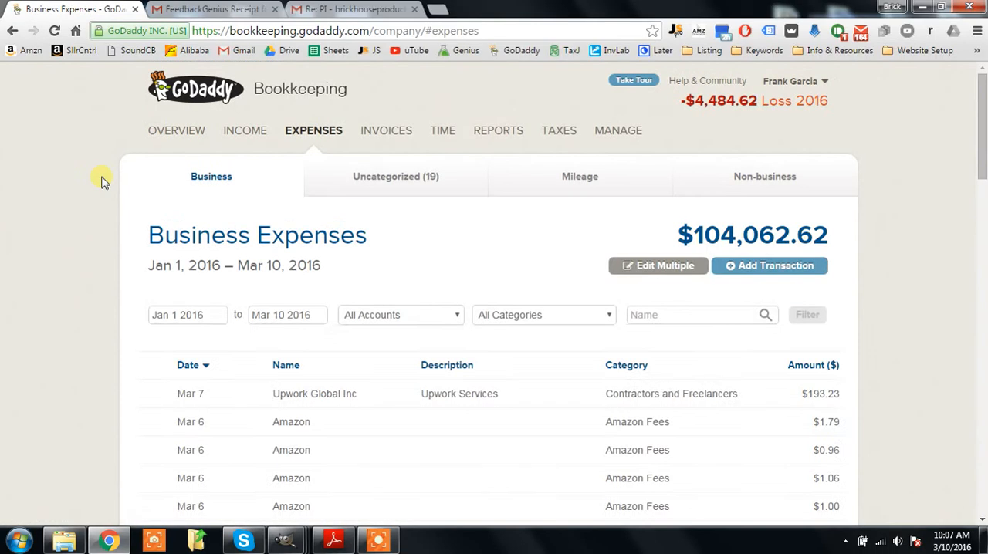
Step: Filter the business expenses to the PayPal account
scroll(363, 192, "down", 1)
left_click(408, 221)
left_click(379, 276)
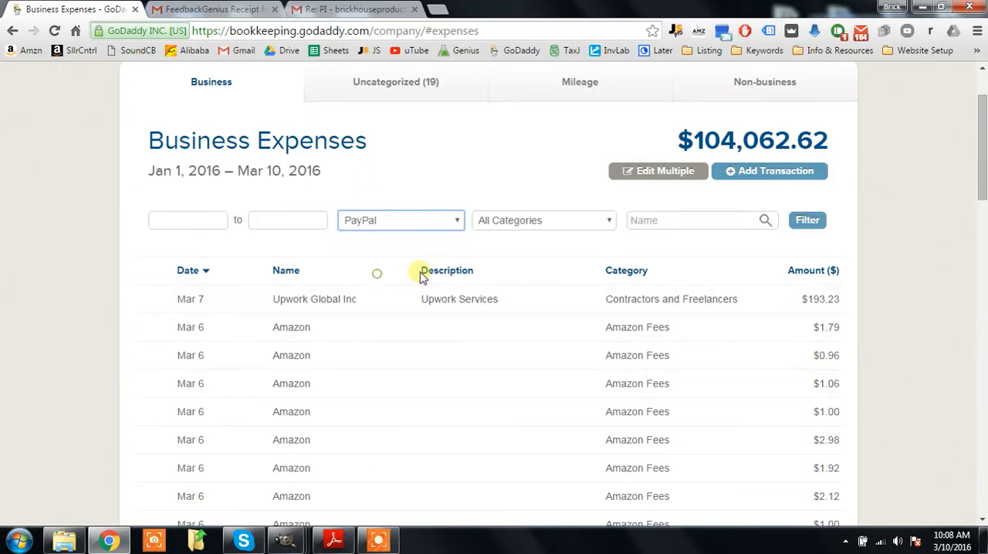
left_click(805, 220)
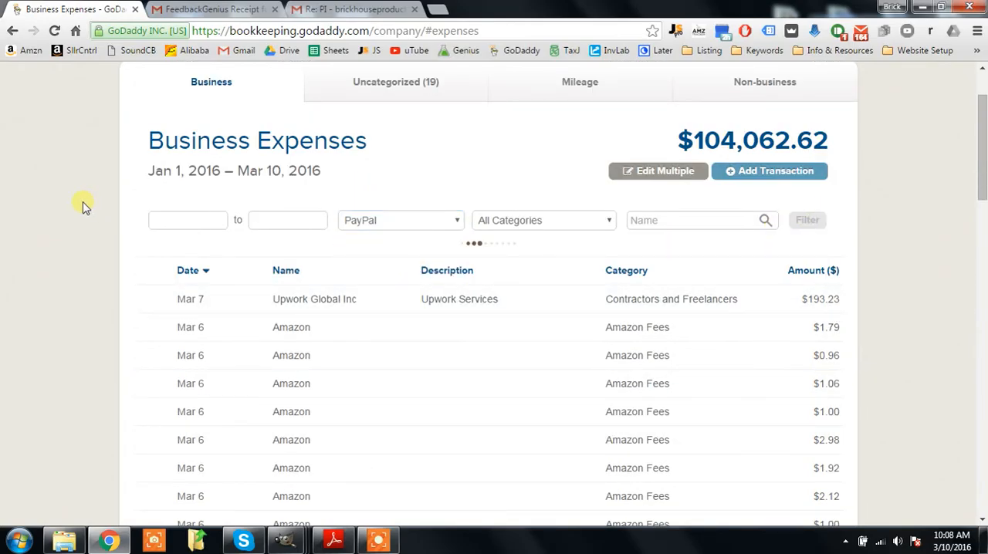
Step: Narrow the PayPal expenses to transactions whose name matches "ningbo" and review the matching entries
scroll(99, 206, "down", 2)
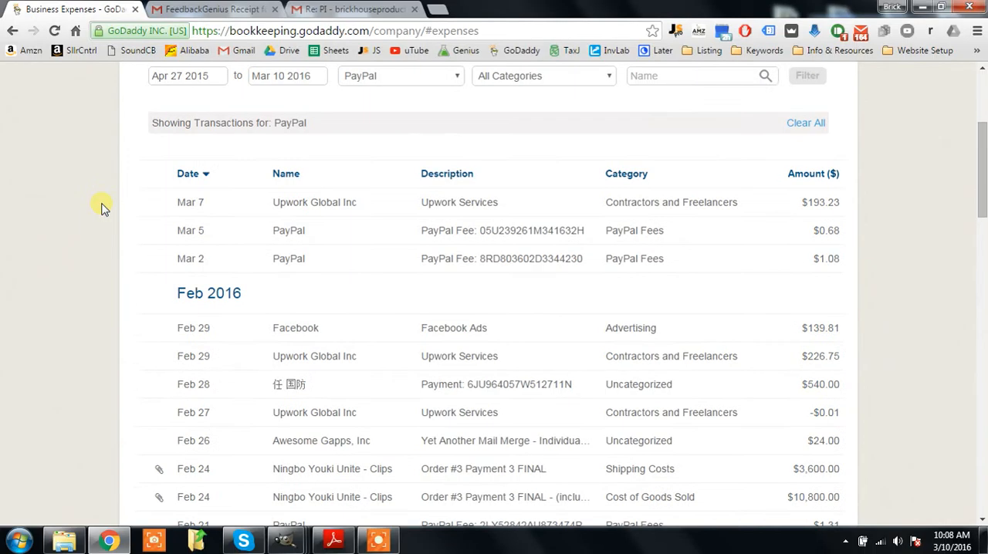
left_click(360, 89)
left_click(669, 82)
type("ning")
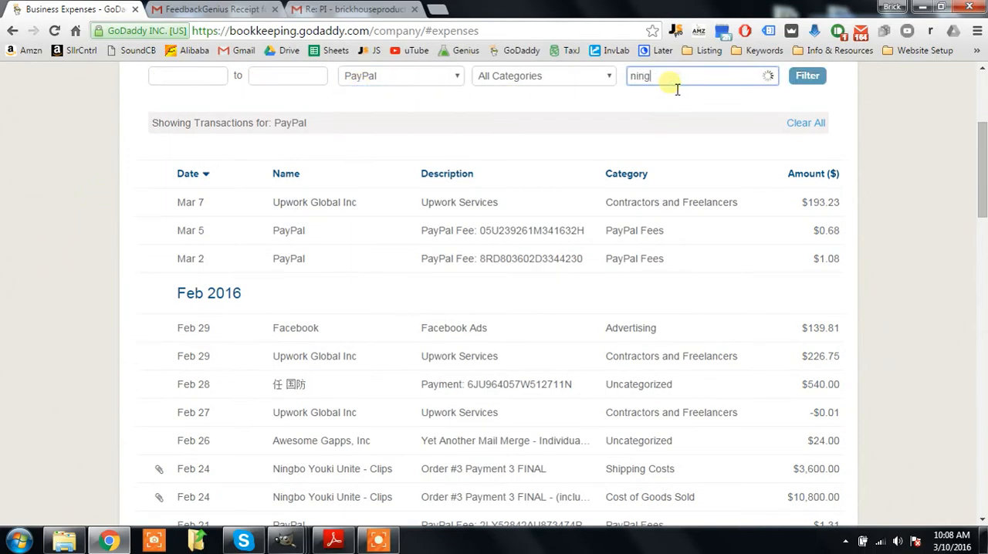
type("bo")
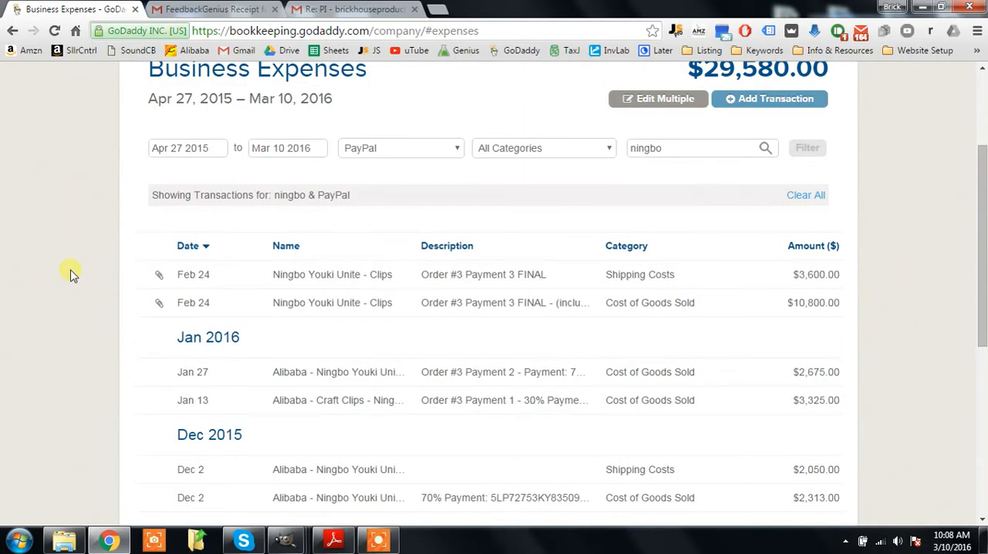
scroll(72, 276, "up", 2)
scroll(337, 339, "down", 3)
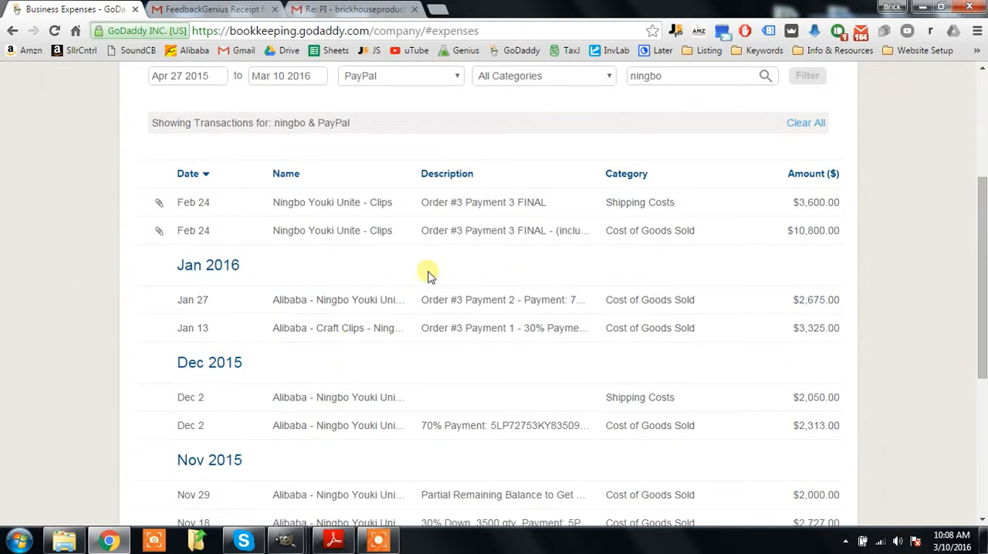
scroll(433, 274, "up", 3)
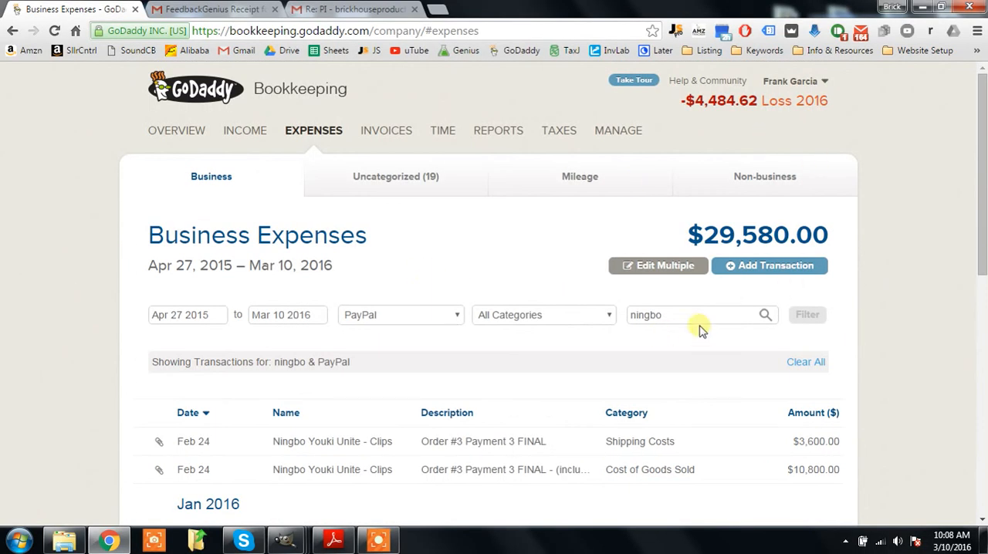
Step: Widen the ningbo expense filter to All Accounts and apply it
left_click(443, 324)
left_click(382, 328)
double_click(805, 315)
scroll(353, 350, "down", 3)
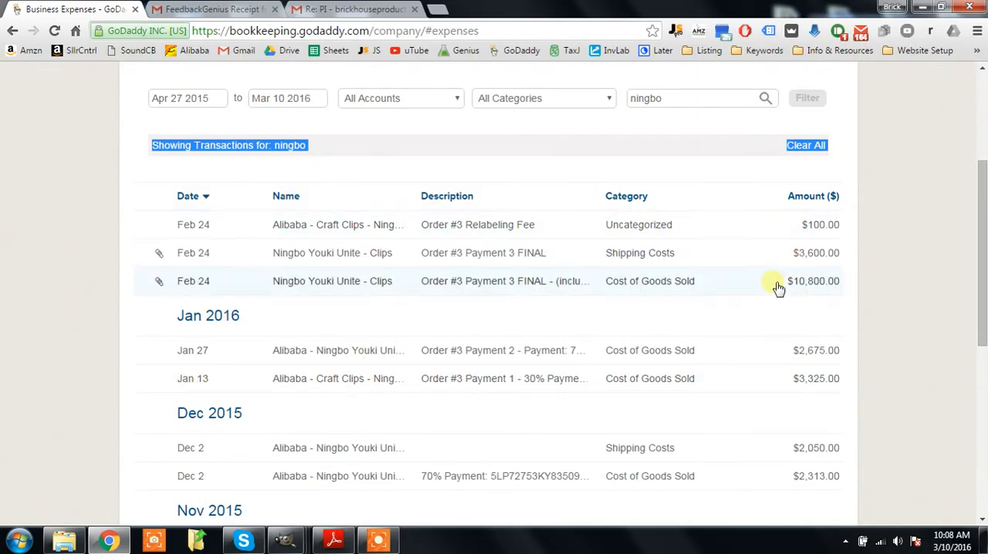
Step: Remove the "(includes $100 relabeling fee)" note from the Feb 24 Cost of Goods Sold transaction's description and save it
left_click(564, 285)
left_click(494, 306)
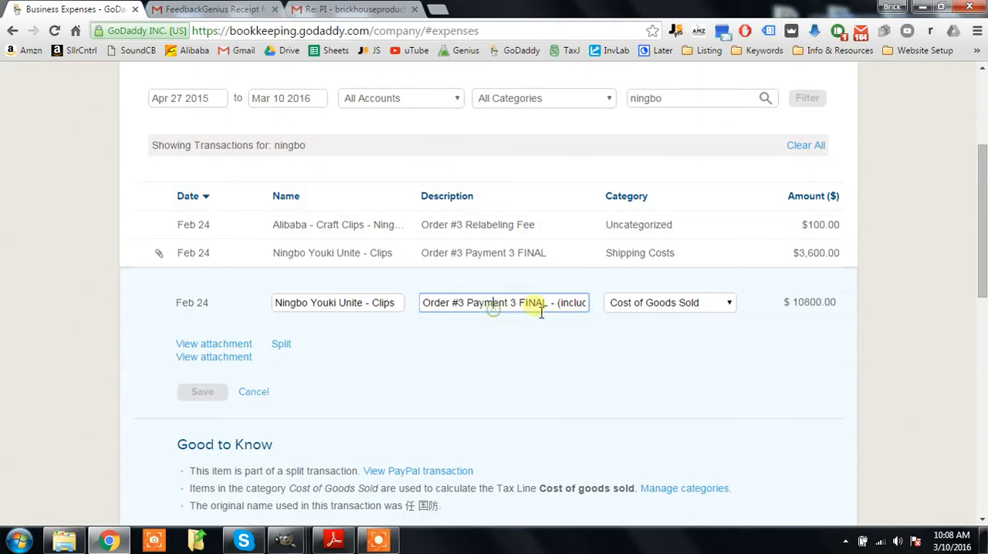
mouse_move(559, 306)
left_mouse_down()
mouse_move(591, 305)
mouse_move(456, 322)
mouse_move(454, 304)
mouse_move(406, 304)
mouse_move(583, 317)
mouse_move(592, 309)
mouse_move(565, 305)
left_mouse_up()
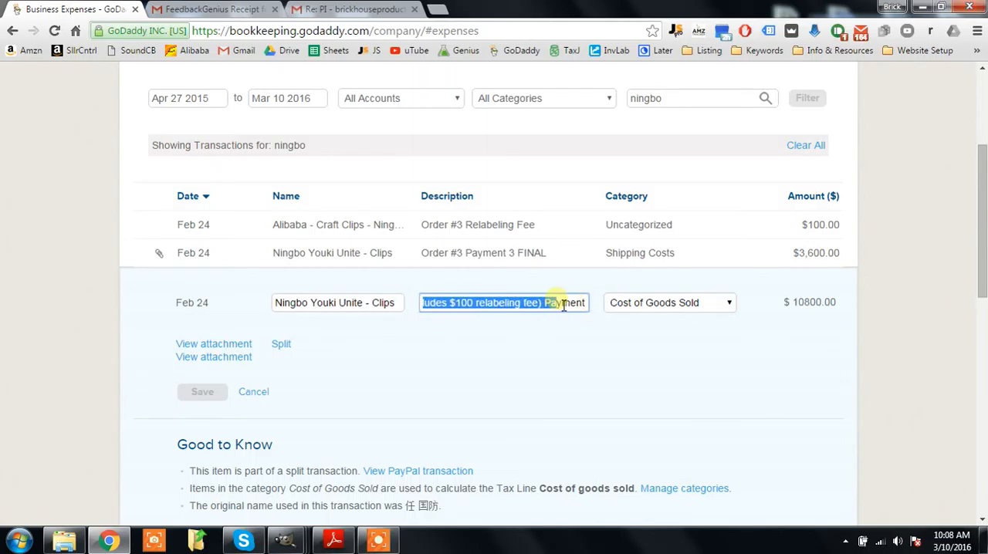
key("BackSpace")
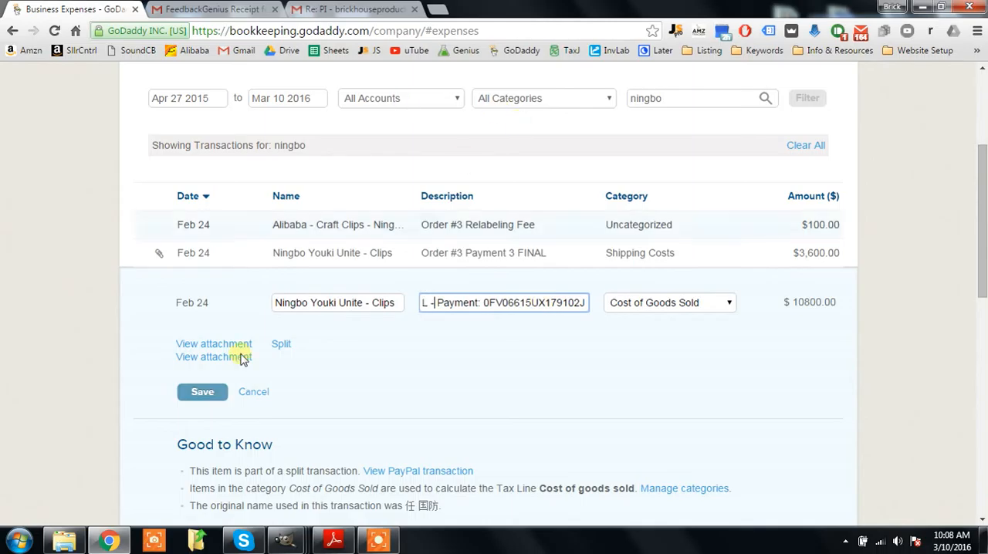
left_click(189, 395)
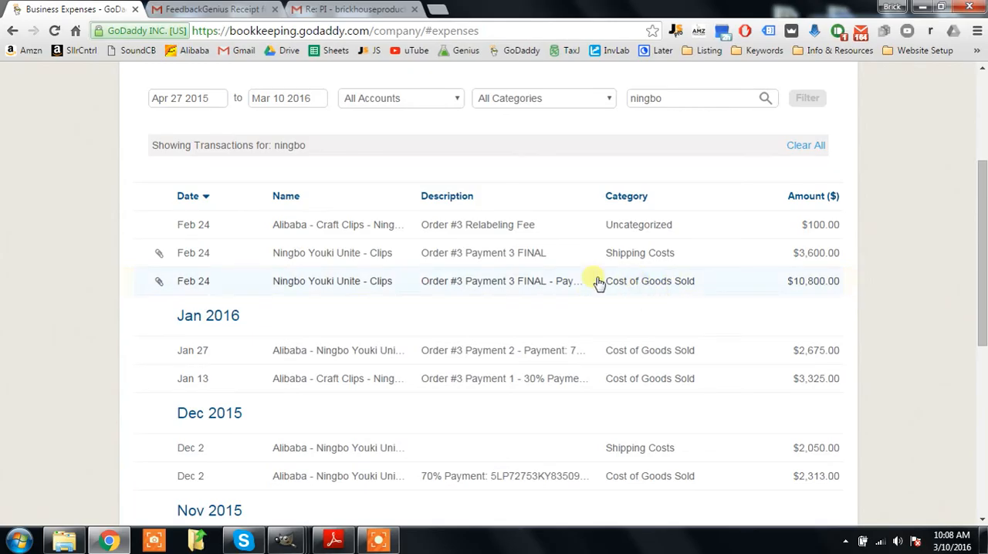
Step: Add a split to the Feb 24 Cost of Goods Sold transaction described as "Order #3 Relabeling Fee", with the suggested spelling of Relabeling
left_click(820, 278)
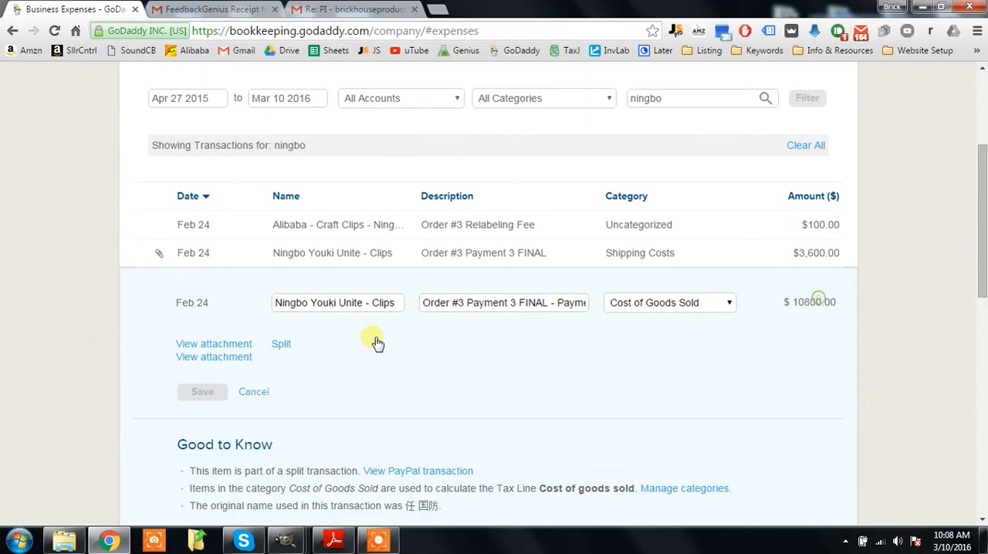
left_click(282, 345)
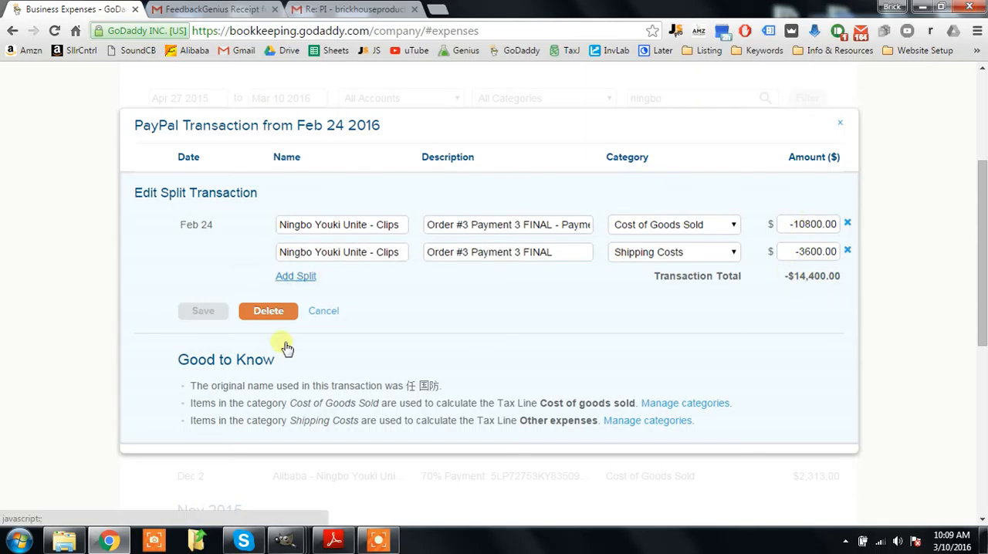
left_click(298, 276)
left_click(470, 279)
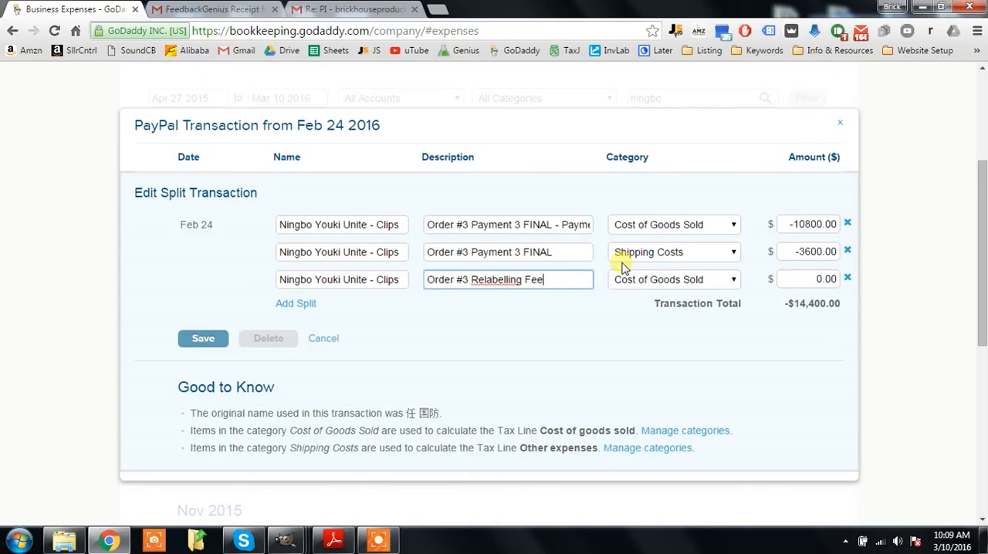
right_click(507, 280)
left_click(567, 178)
Step: Set the relabeling fee split's category to Uncategorized and its amount to -100.00
left_click(706, 281)
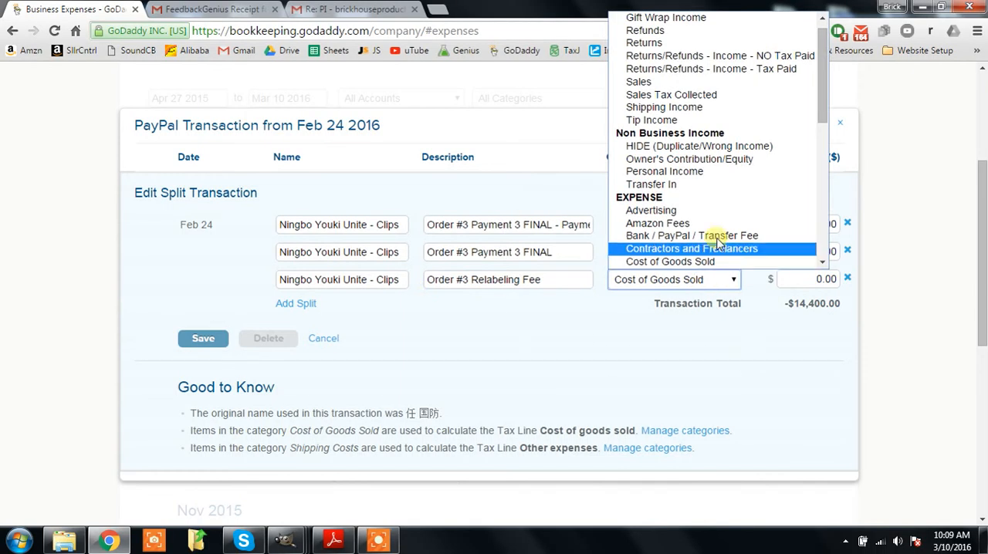
scroll(791, 254, "down", 4)
scroll(772, 243, "down", 3)
left_click(701, 149)
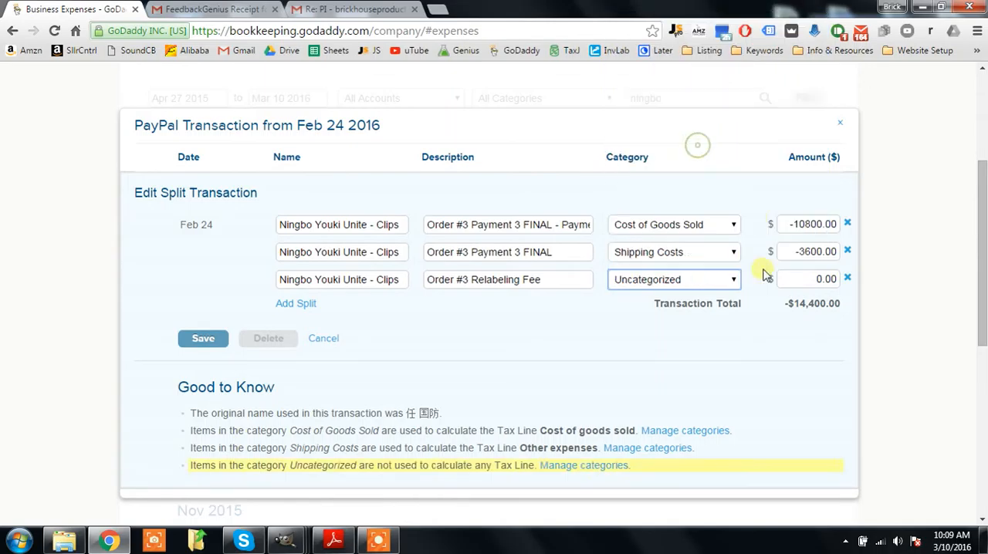
left_click(797, 279)
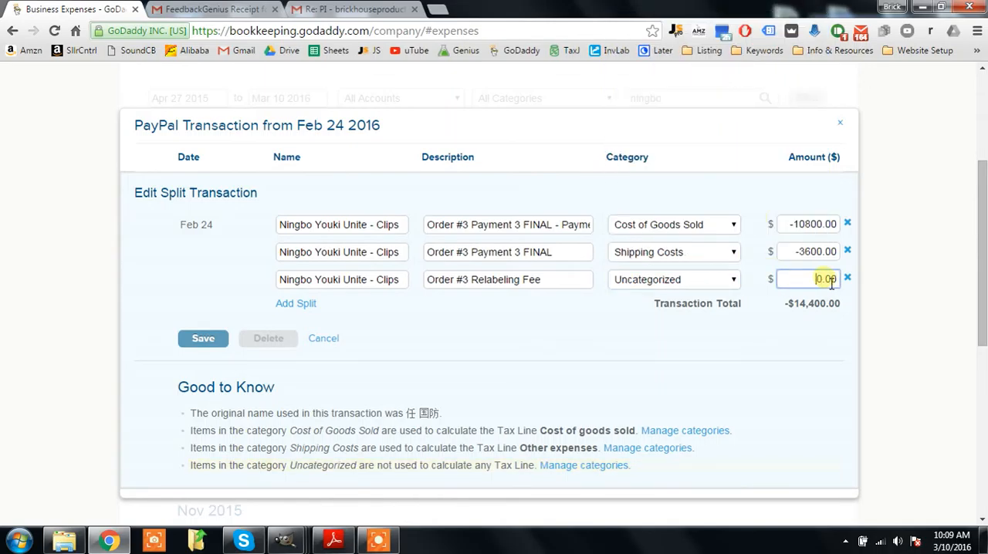
left_click_drag(828, 282, 750, 263)
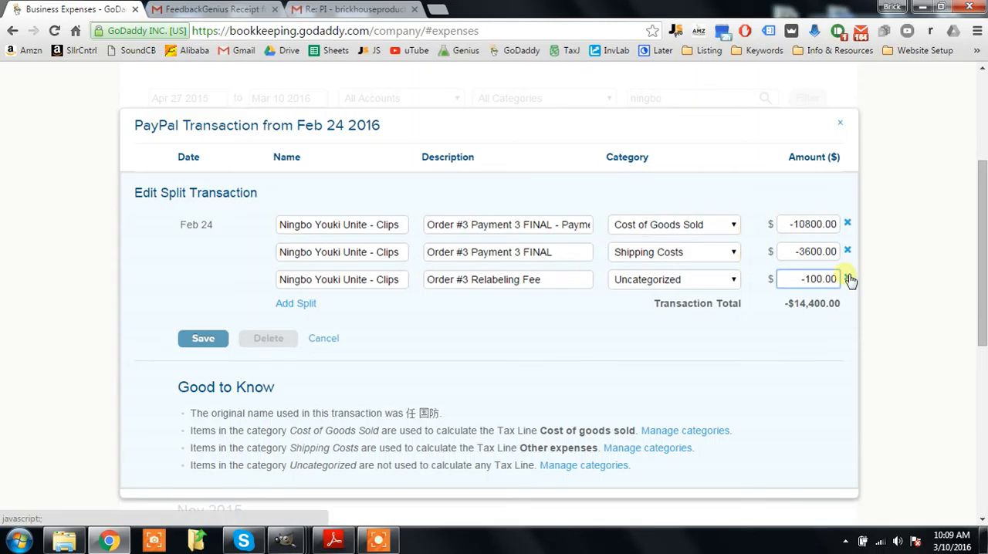
Step: Set the Cost of Goods Sold split's amount to -10700.00, save the split transaction and close its window
left_click(817, 226)
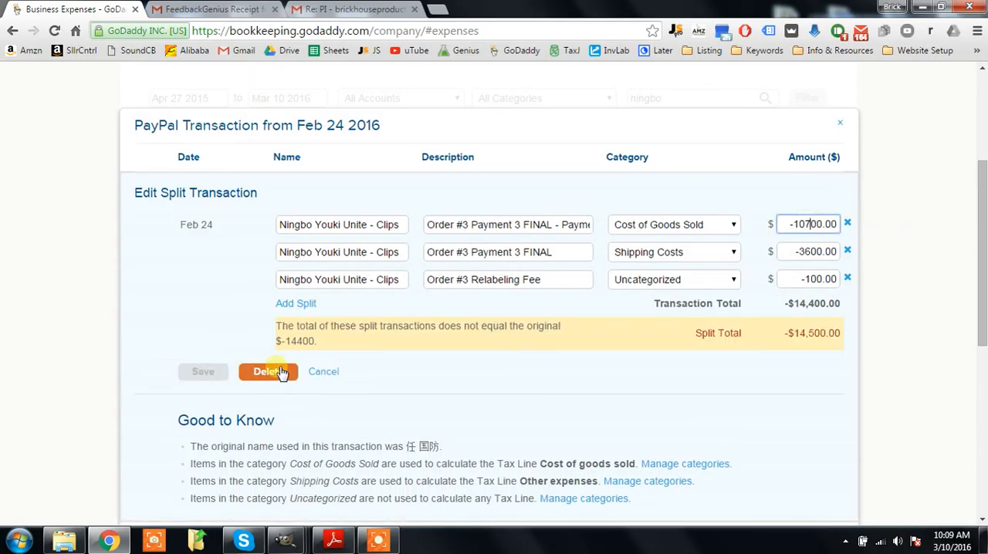
left_click(531, 330)
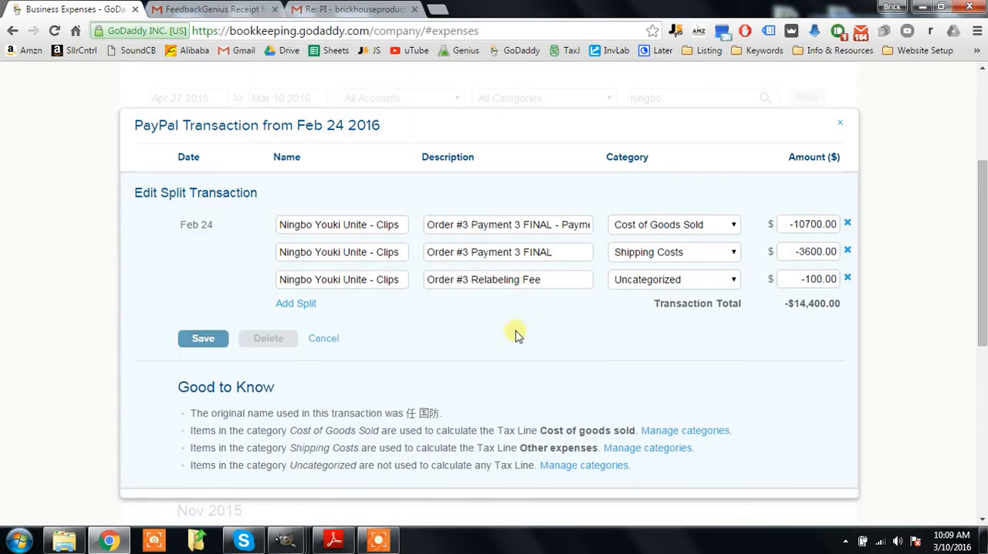
left_click(195, 336)
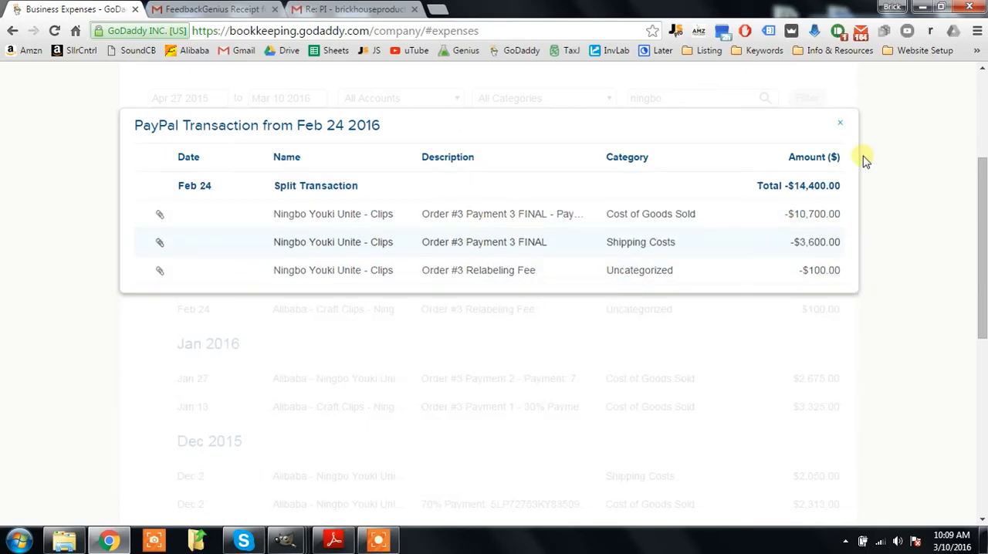
left_click(840, 122)
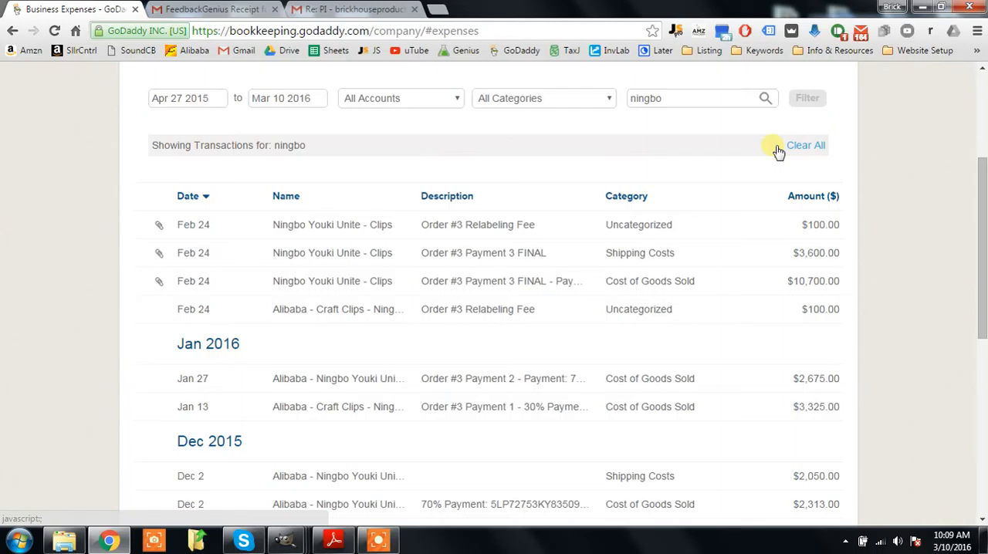
Step: Check the new split relabeling fee entry, and delete the separate Alibaba - Craft Clips "Order #3 Relabeling Fee" transaction
left_click(803, 226)
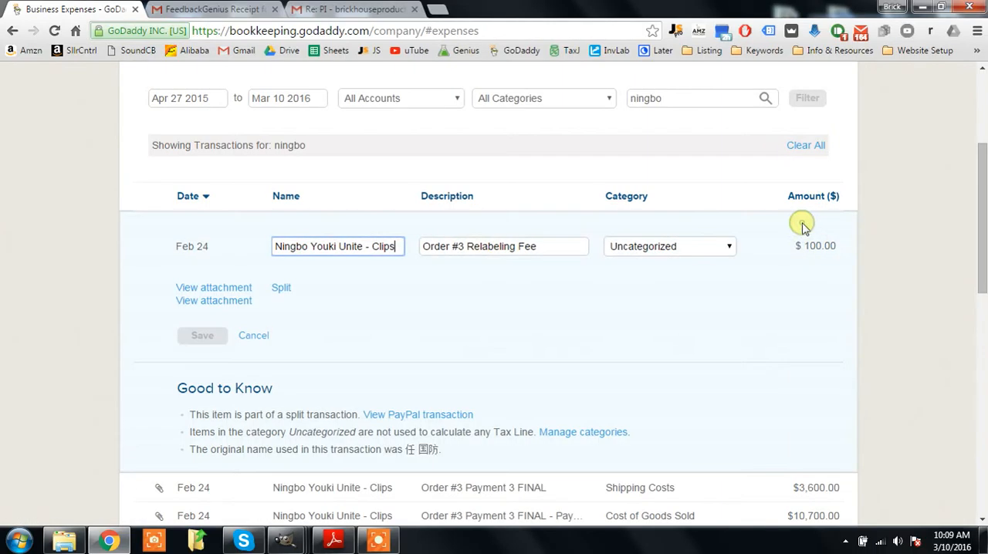
left_click(263, 335)
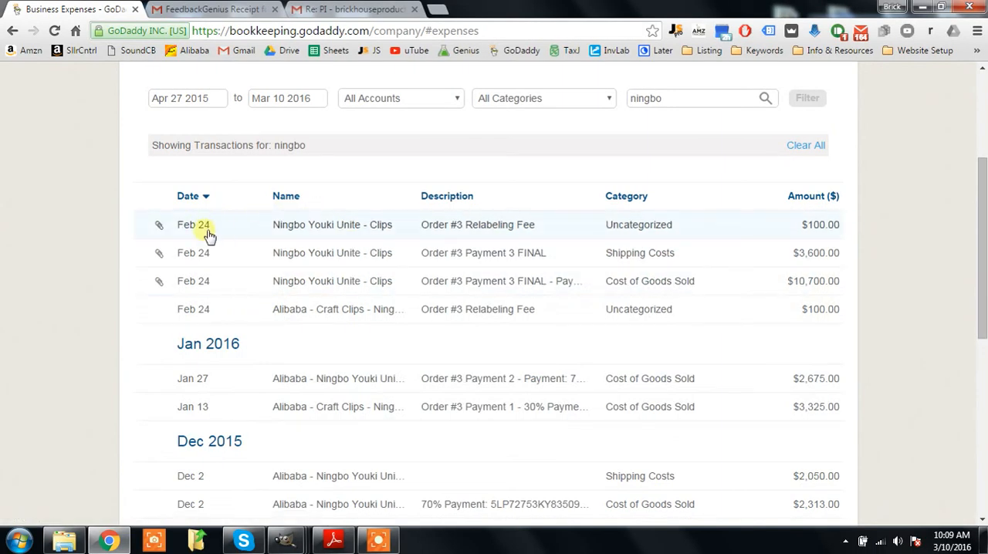
left_click(517, 312)
left_click(267, 407)
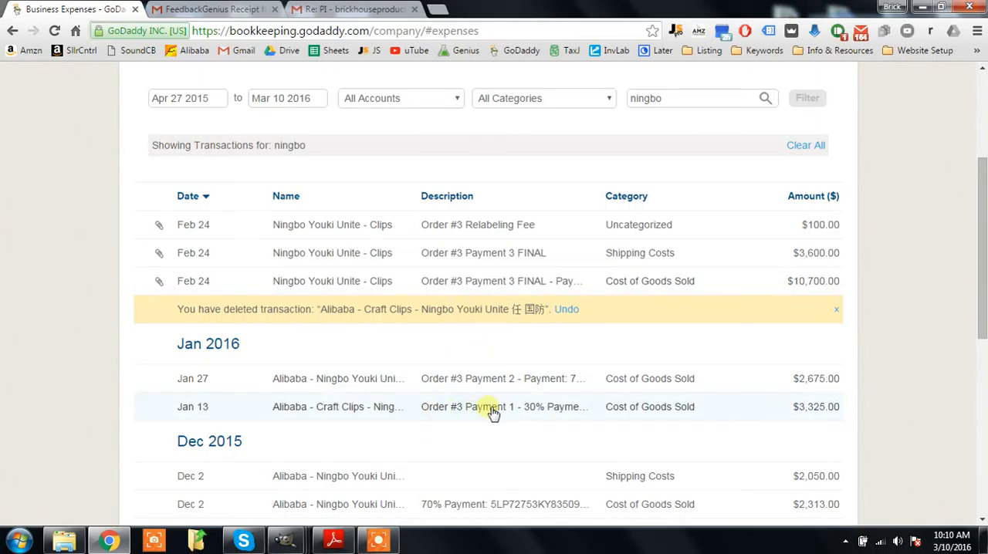
Step: Review the descriptions of the Order #3 Payment 1 and Payment 2 transactions from January
left_click(535, 410)
left_click_drag(526, 430, 606, 428)
left_click(827, 413)
left_click(512, 379)
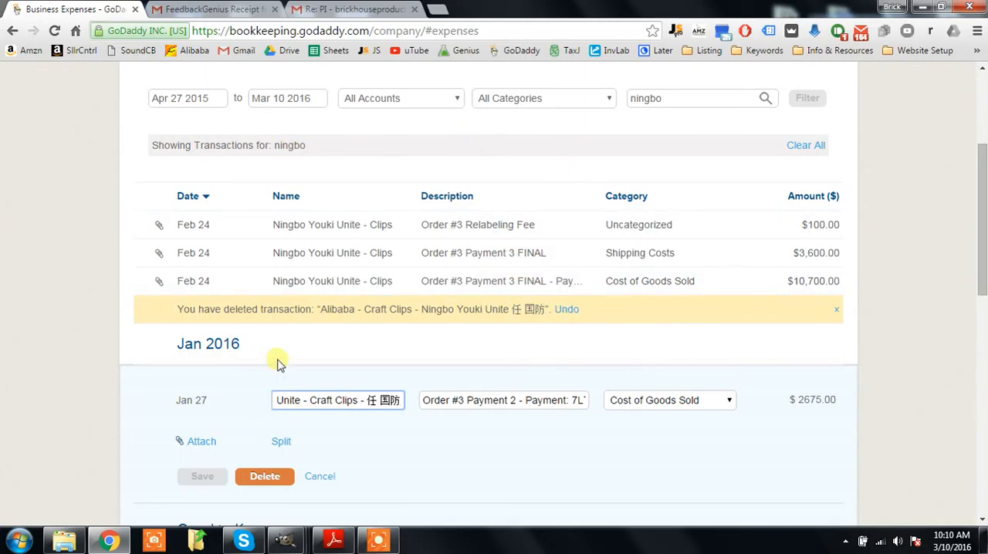
Step: Close the open invoice PDF and check the date in the Sort folder's copy of the Order #3 Payment 3 FINAL receipt
left_click(335, 538)
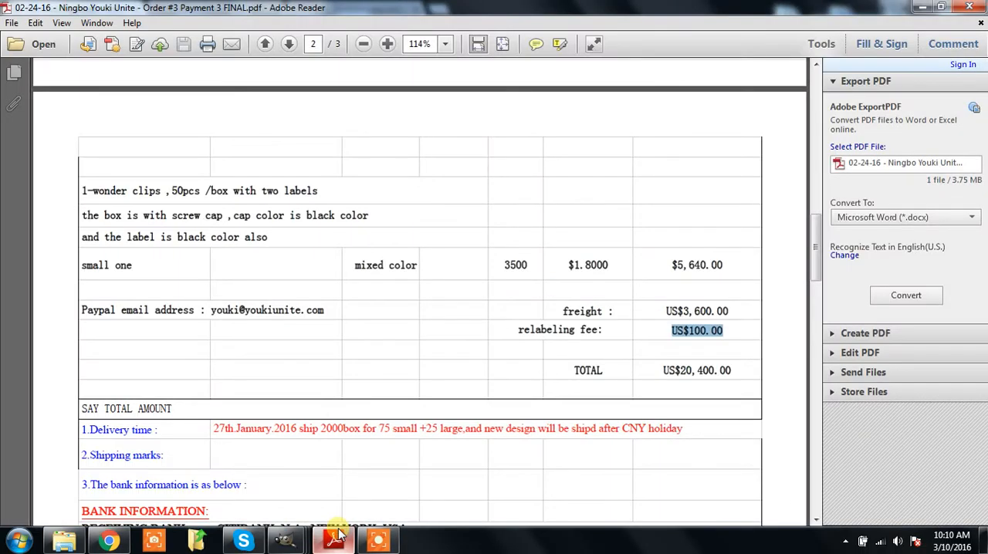
scroll(574, 232, "up", 10)
left_click(969, 7)
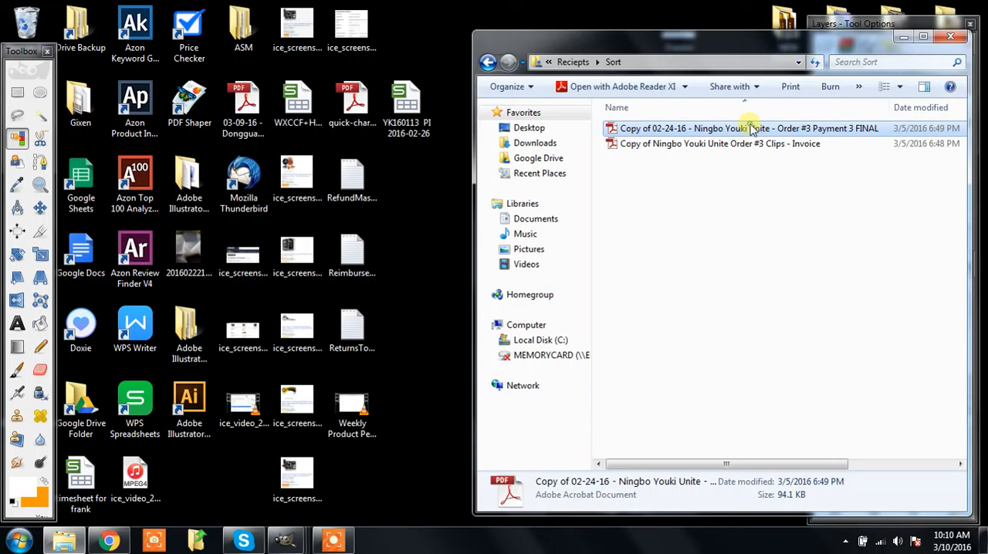
double_click(753, 130)
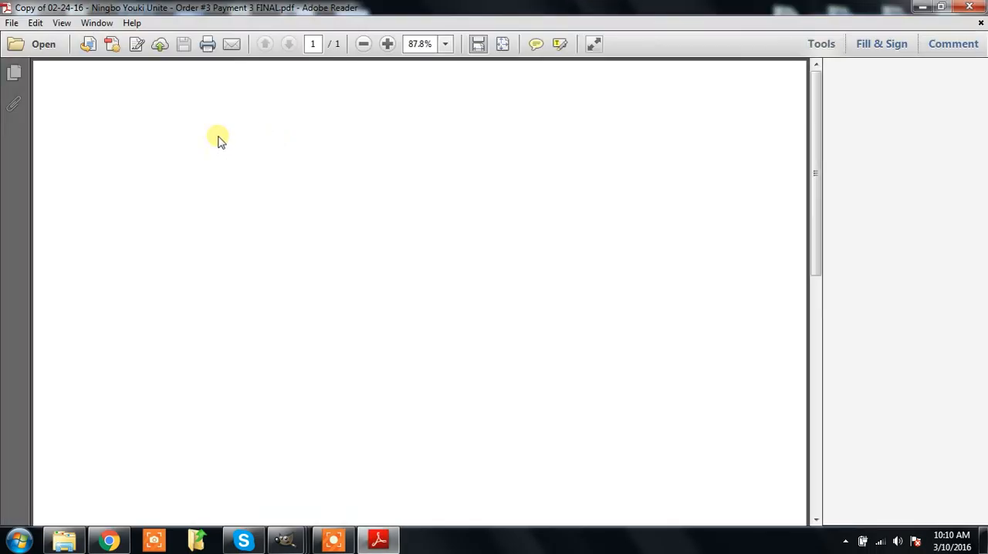
left_click_drag(66, 86, 166, 83)
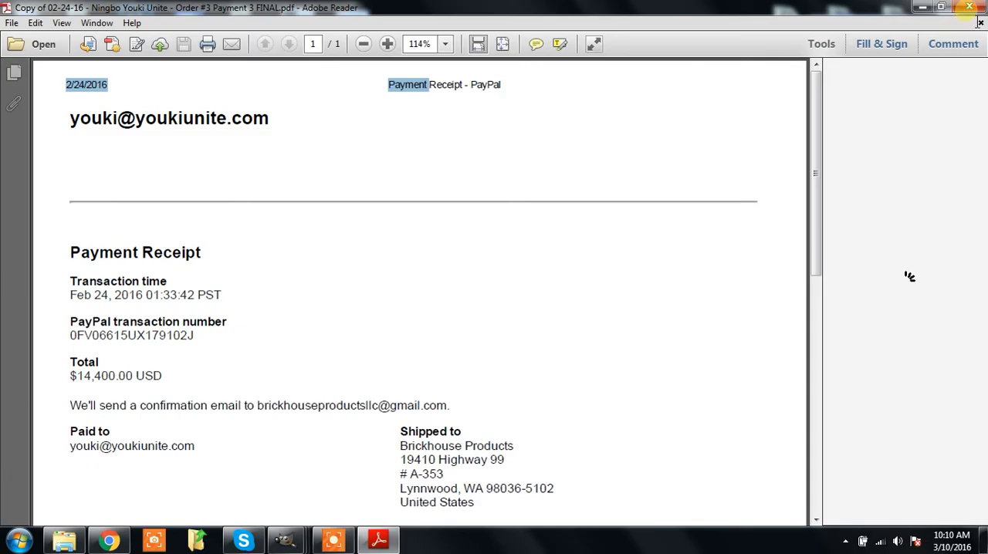
Step: Switch to the expenses page in Chrome and inspect the Feb 24 Cost of Goods Sold transaction without changing it
left_click(117, 545)
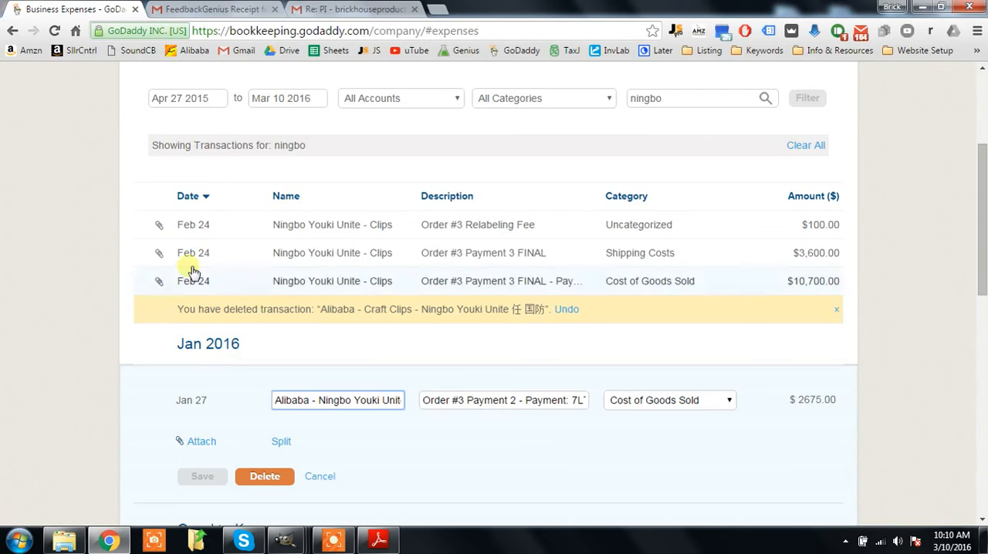
left_click(204, 280)
left_click(252, 392)
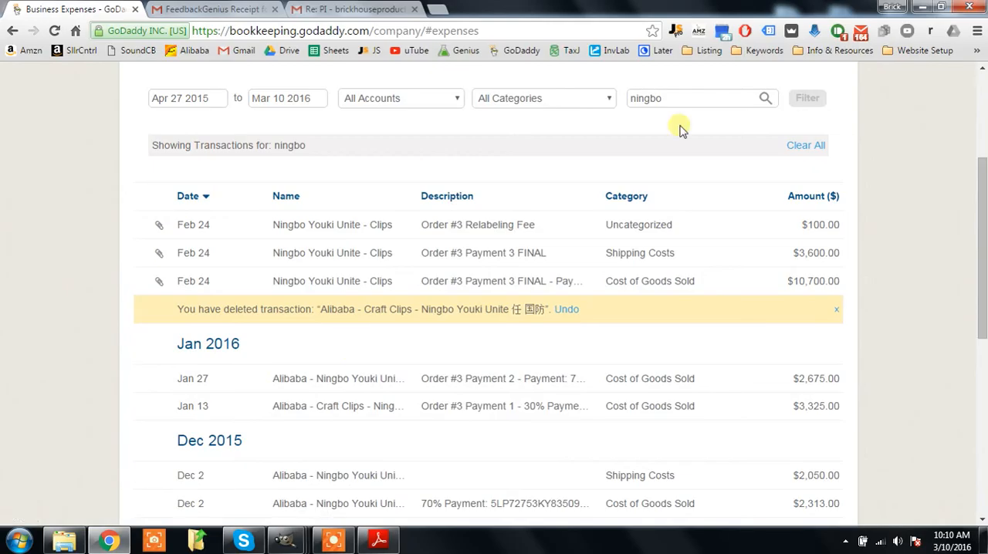
Step: Return to the receipt PDF, close it, and look over the receipt and invoice copies in the Sort folder
left_click(919, 8)
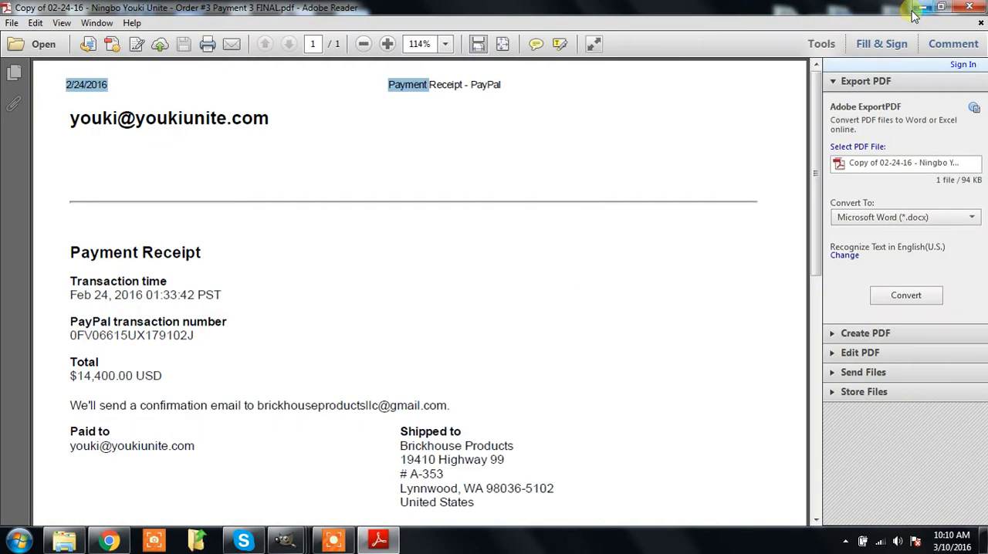
left_click(970, 6)
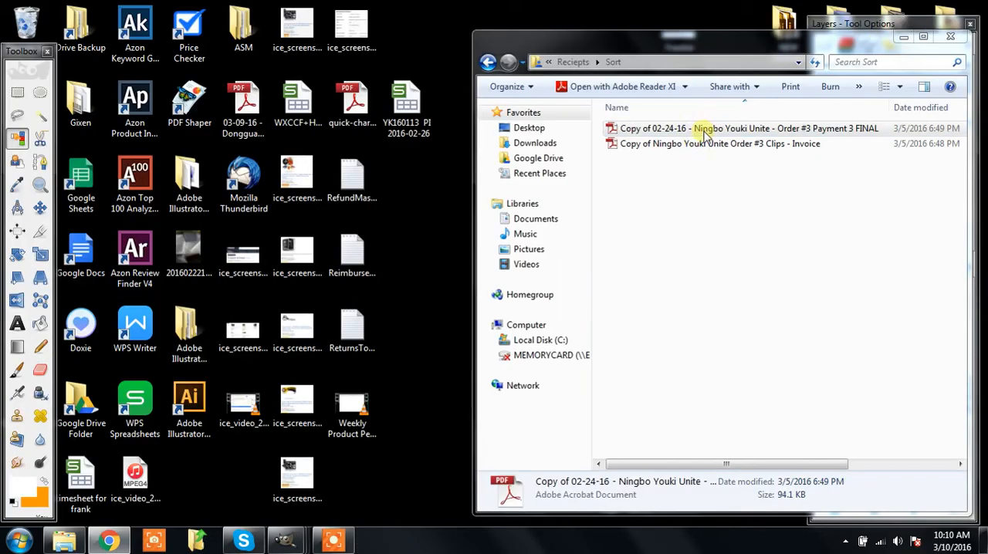
left_click(732, 145)
left_click(732, 143)
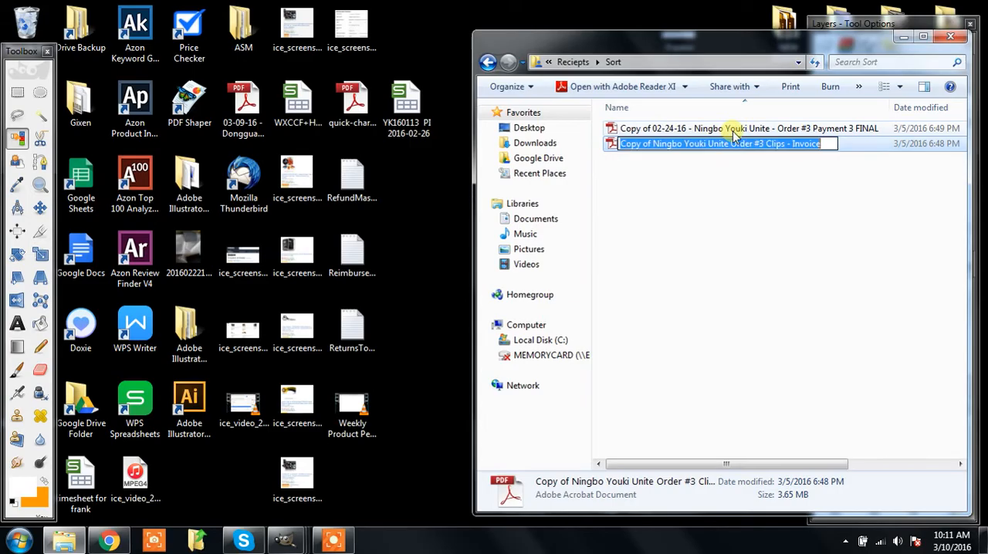
left_click(730, 131, "ctrl")
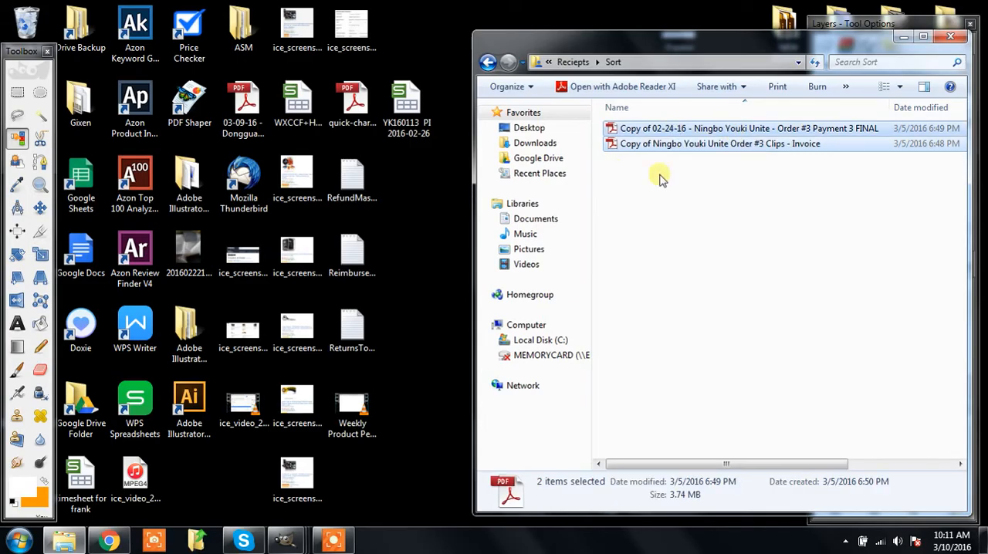
left_click(677, 254)
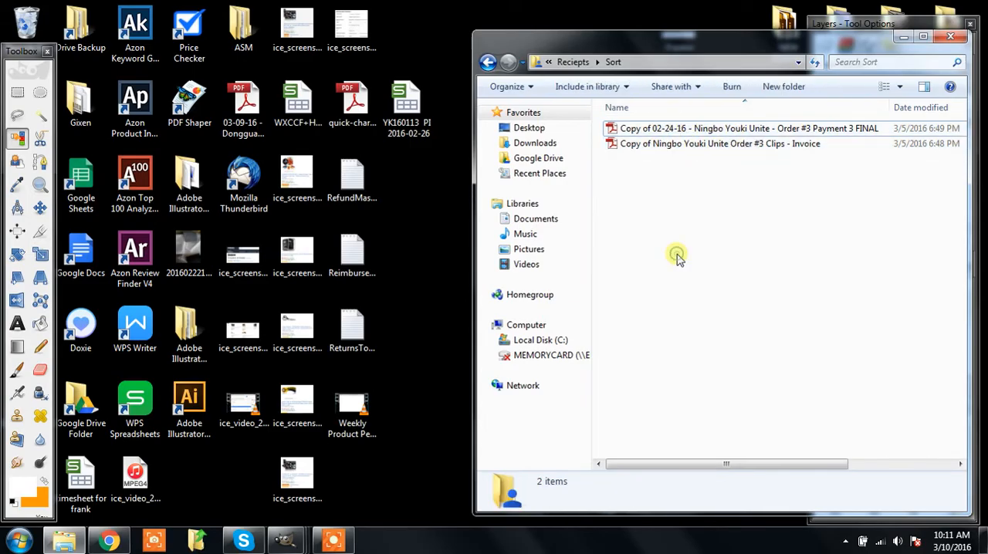
Step: Find the Ningbo Youki Unite receipt in the 2016 receipts' 02-2016 folder and widen the Name column to show full file names
key("BackSpace")
double_click(721, 143)
double_click(675, 129)
key("BackSpace")
double_click(664, 143)
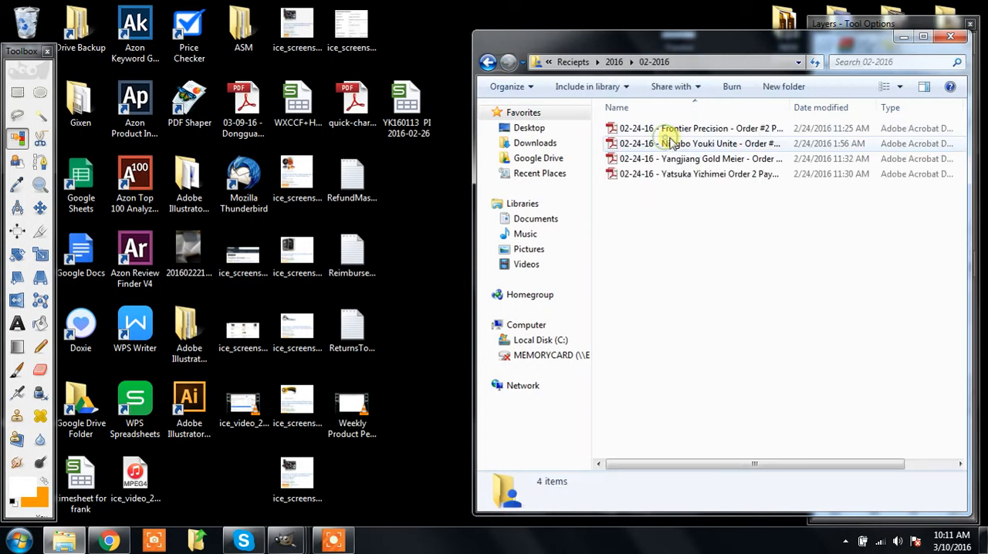
left_click(757, 143)
left_click_drag(791, 106, 892, 133)
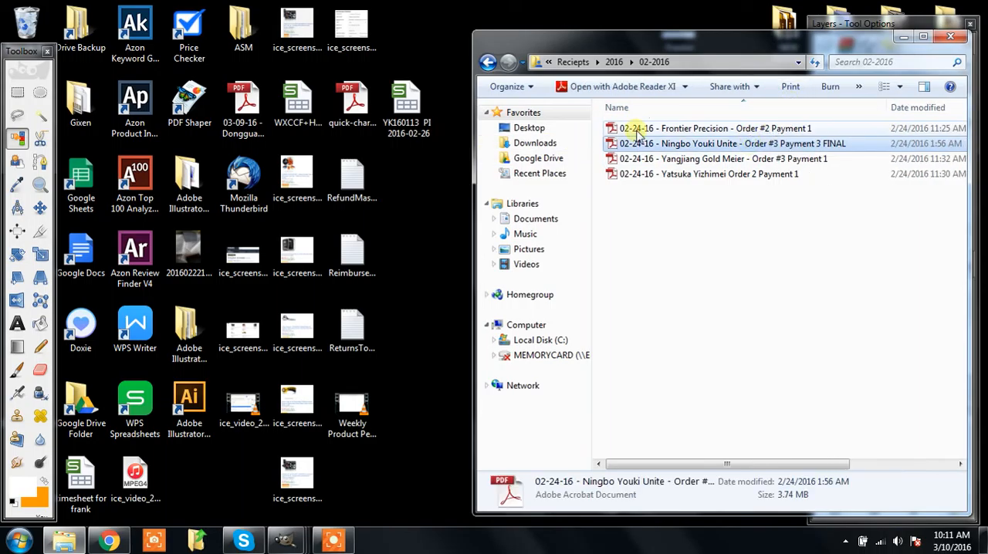